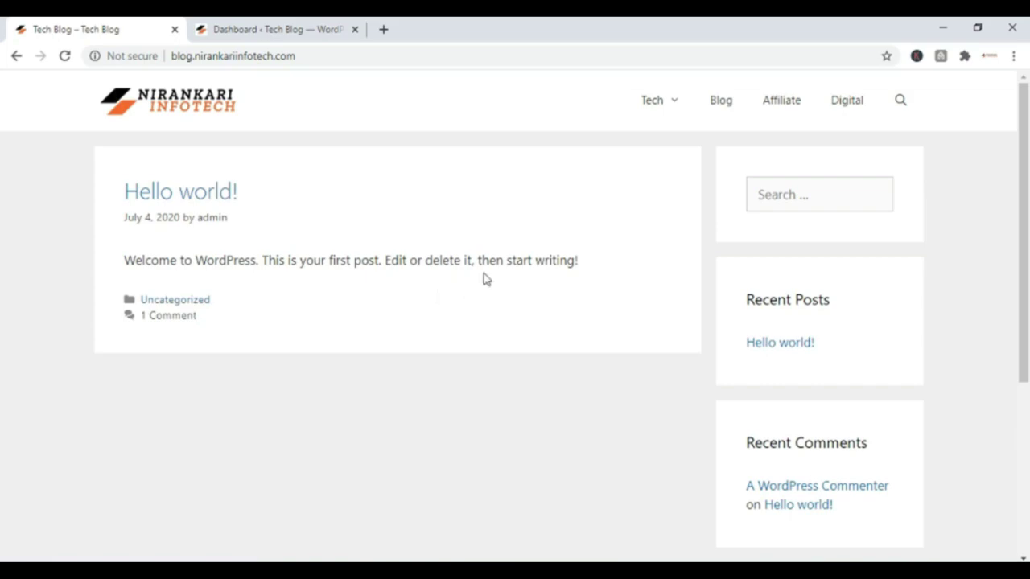
Switch from the live blog to its WordPress dashboard and open the post categories page.
mouse_move(669, 98)
click(295, 34)
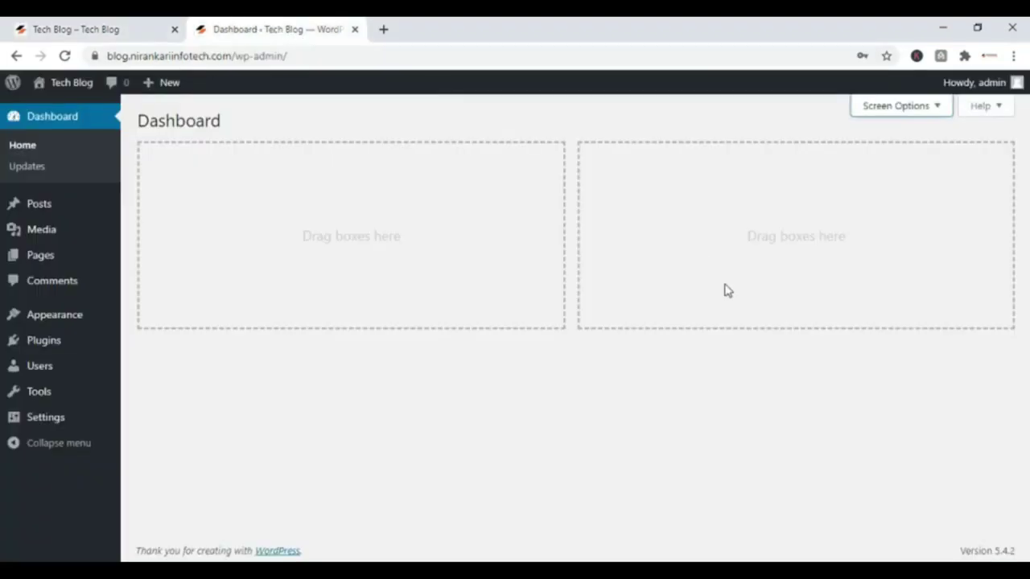
mouse_move(37, 206)
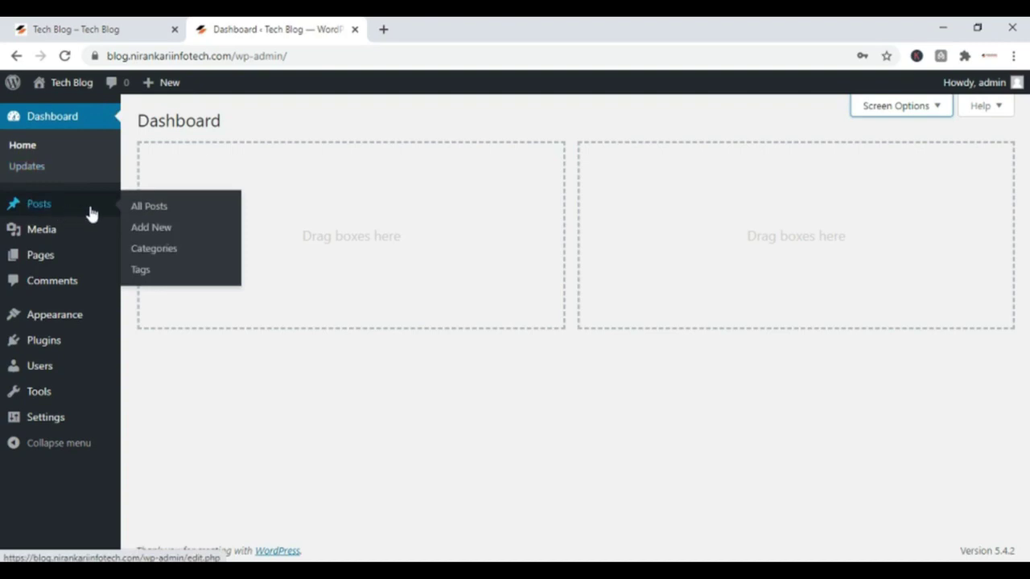
click(166, 251)
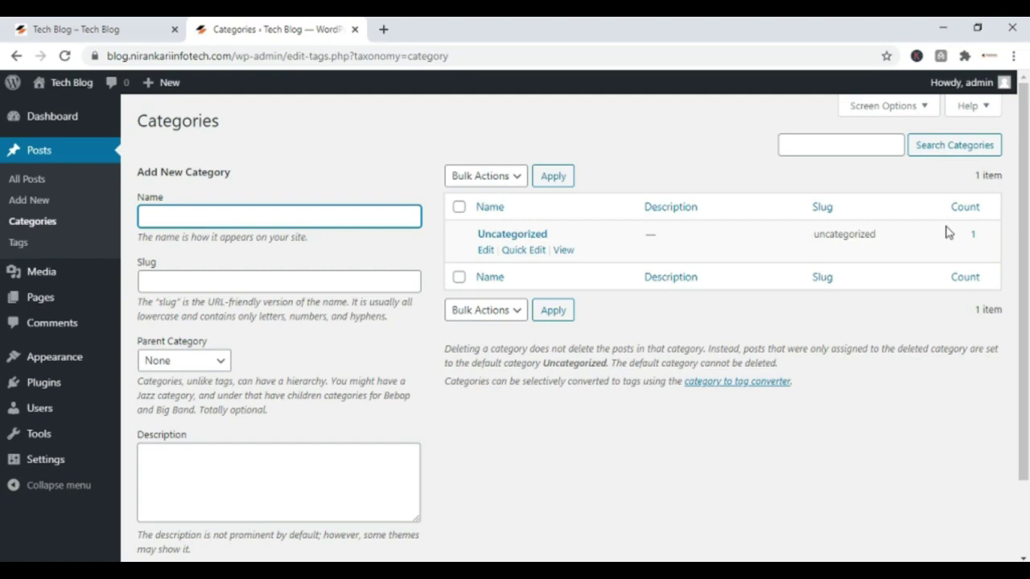
Fill in the new category's name as Switch and its slug as Network Switch.
mouse_move(104, 297)
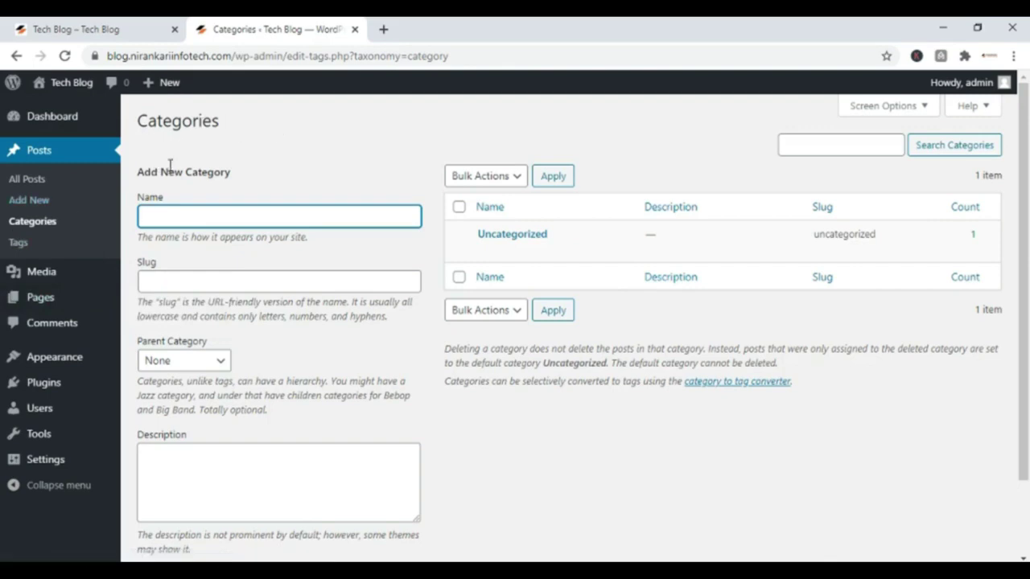
drag(138, 177, 197, 226)
click(179, 218)
text(Switch)
double_click(192, 216)
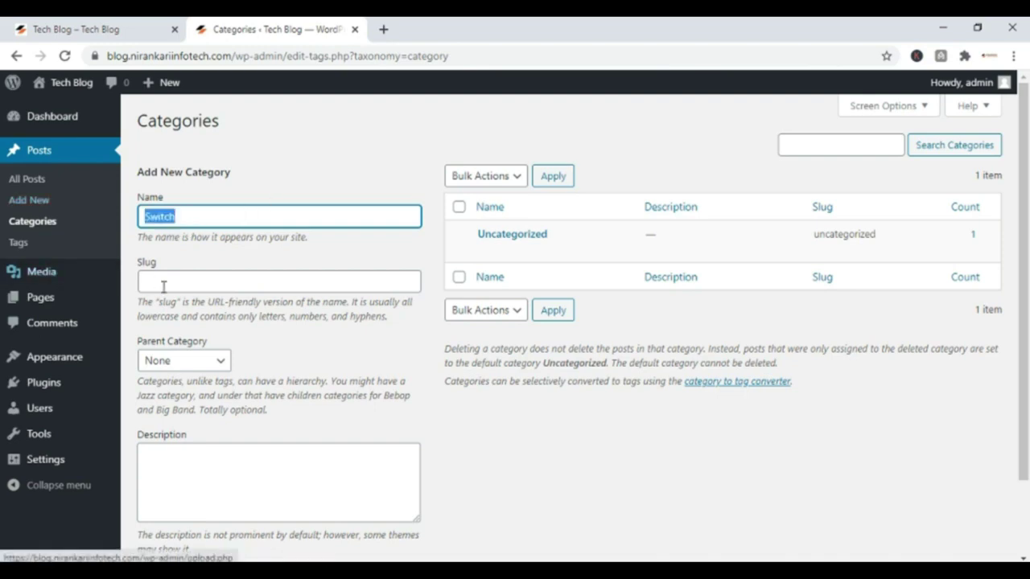
click(189, 283)
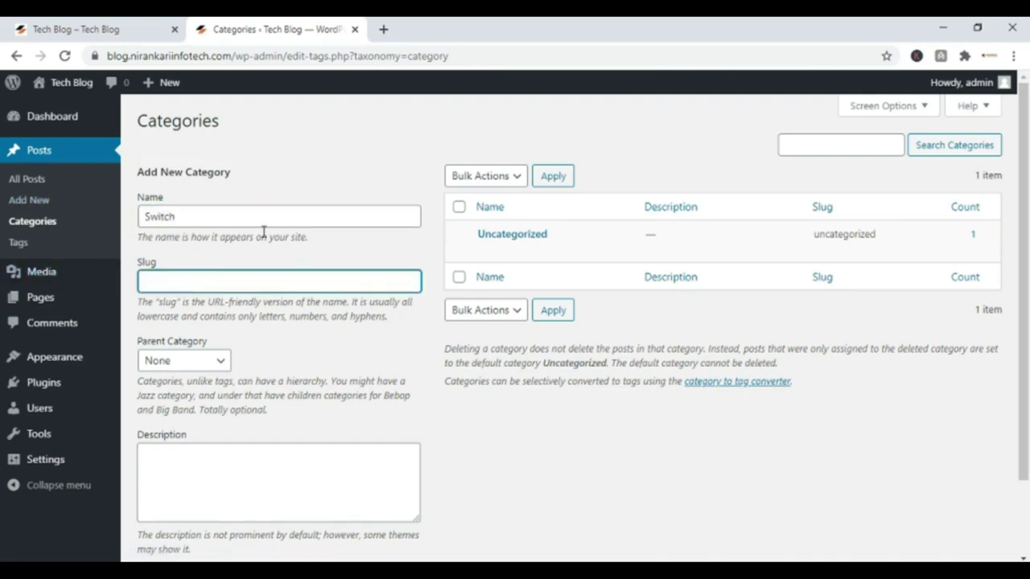
text(Swi)
text(Network)
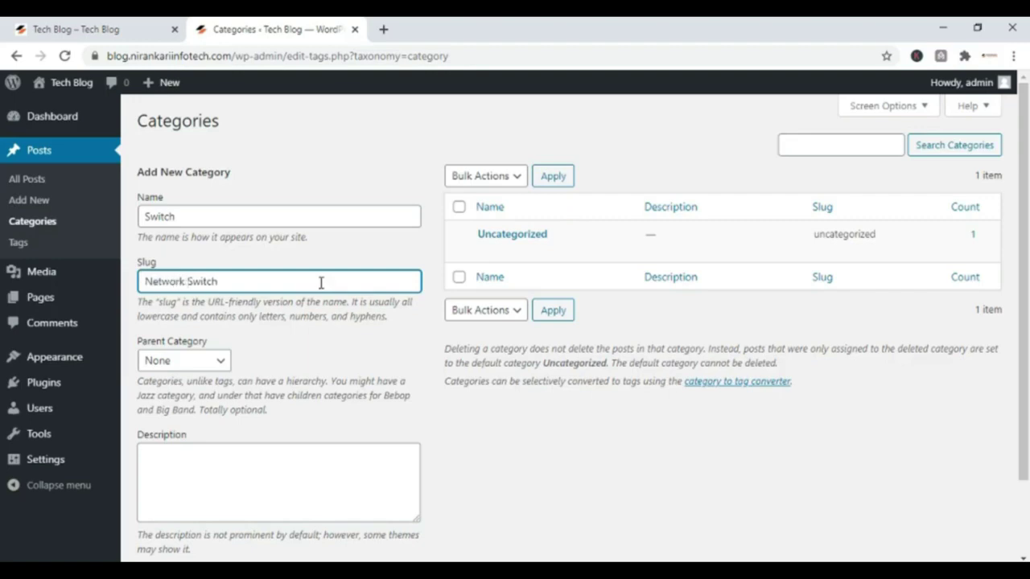
Check the live blog's Tech menu, and add the Switch category with parent None and an empty description.
click(219, 366)
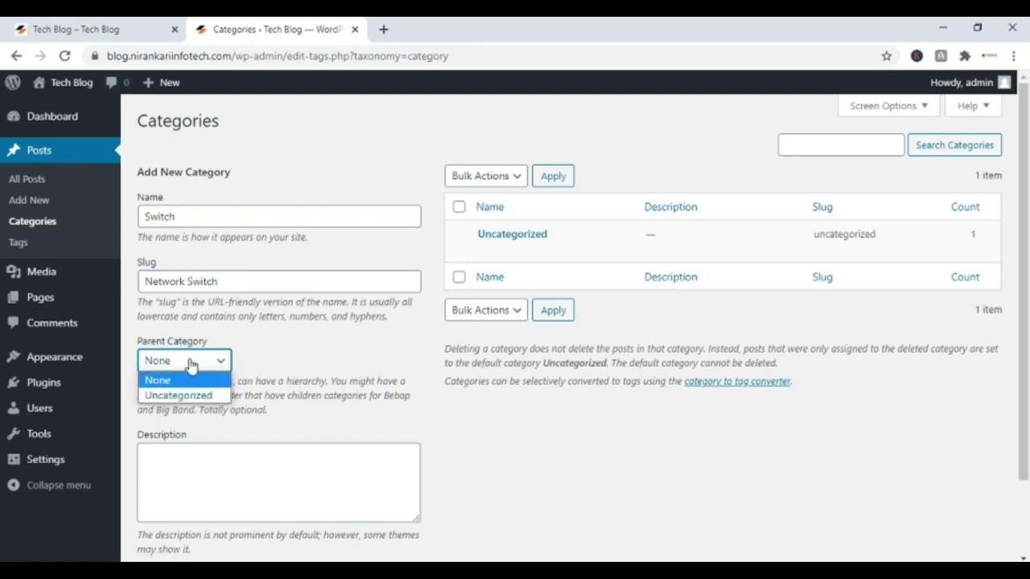
click(319, 359)
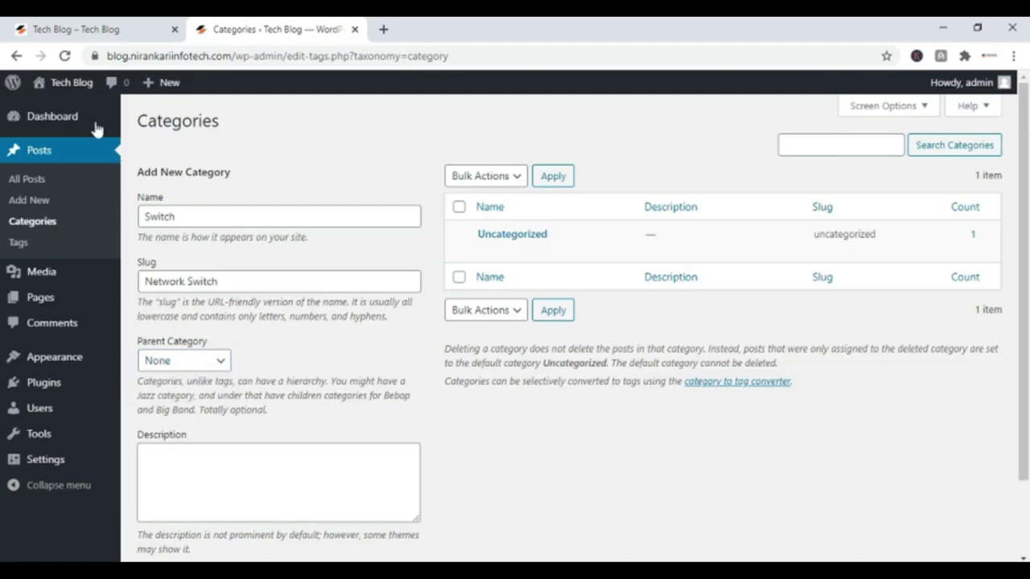
click(76, 28)
mouse_move(658, 108)
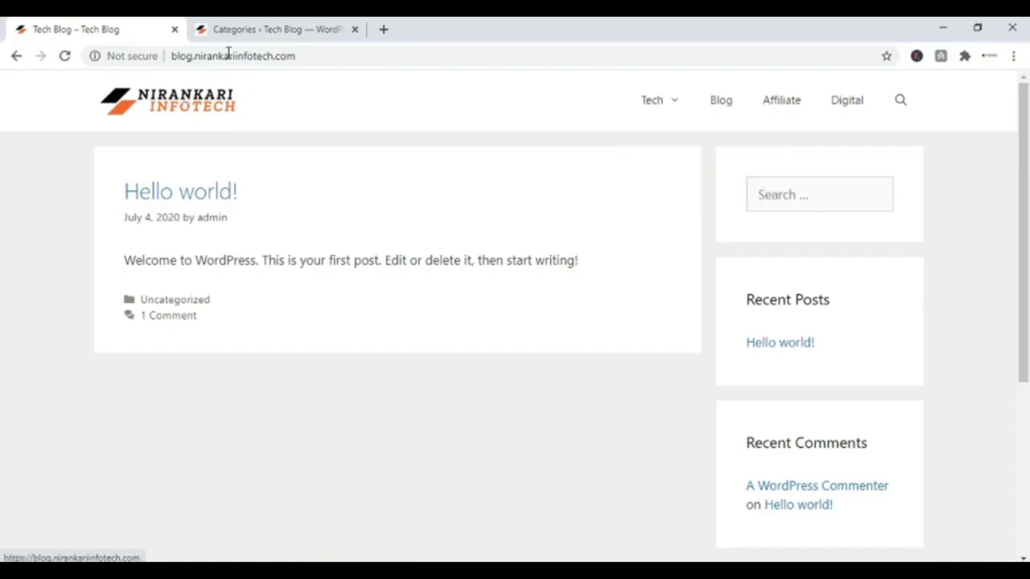
click(274, 29)
click(252, 217)
double_click(252, 216)
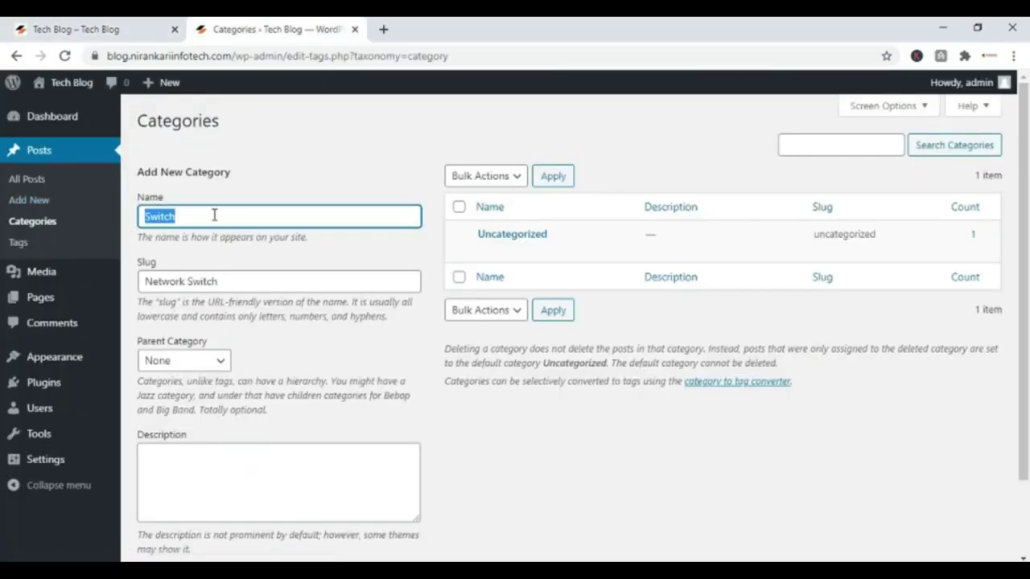
click(199, 463)
scroll(561, 466, down, 2)
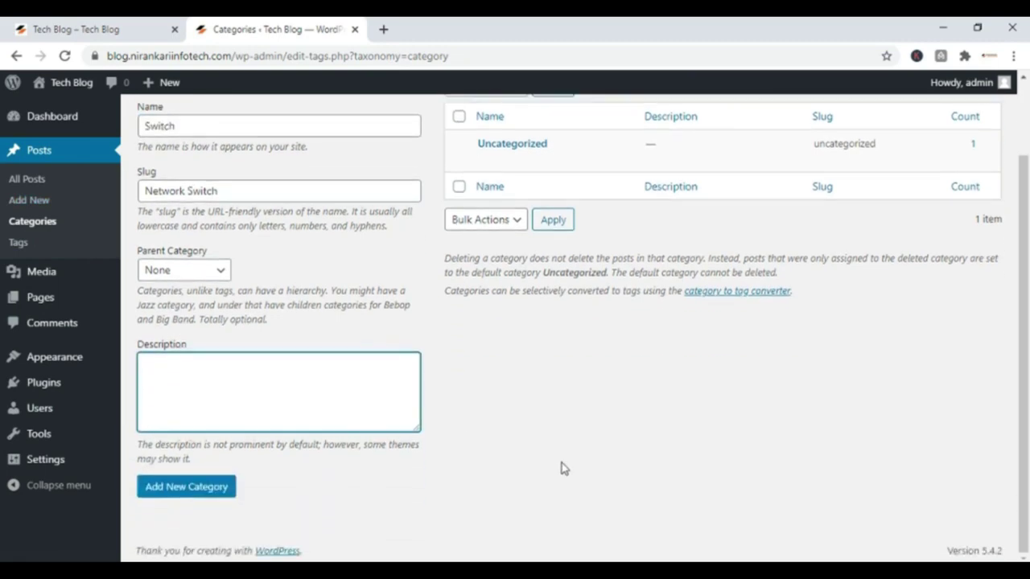
click(206, 497)
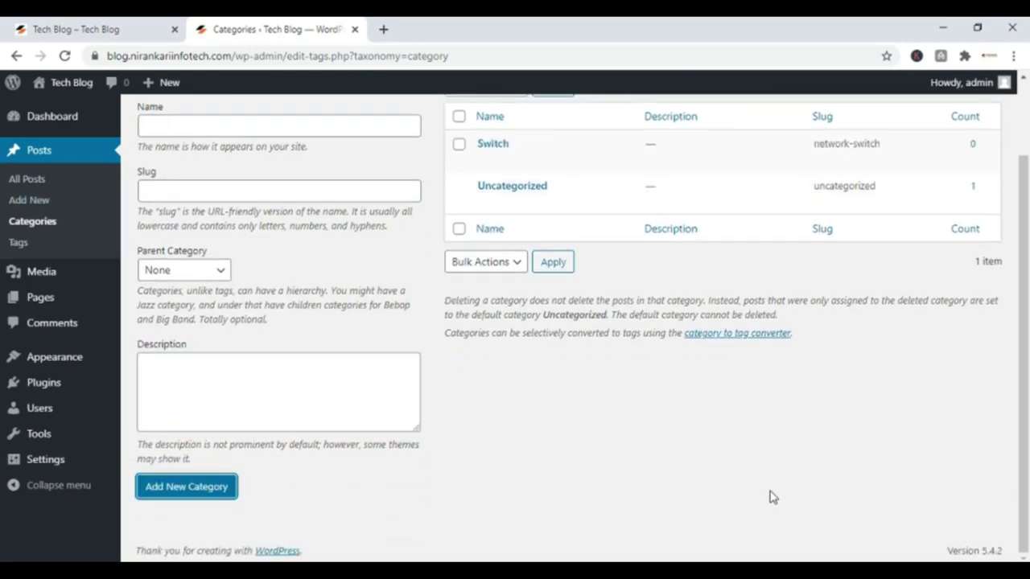
Add a category named Tech with the slug tech, the description tech and no parent category.
scroll(771, 497, up, 2)
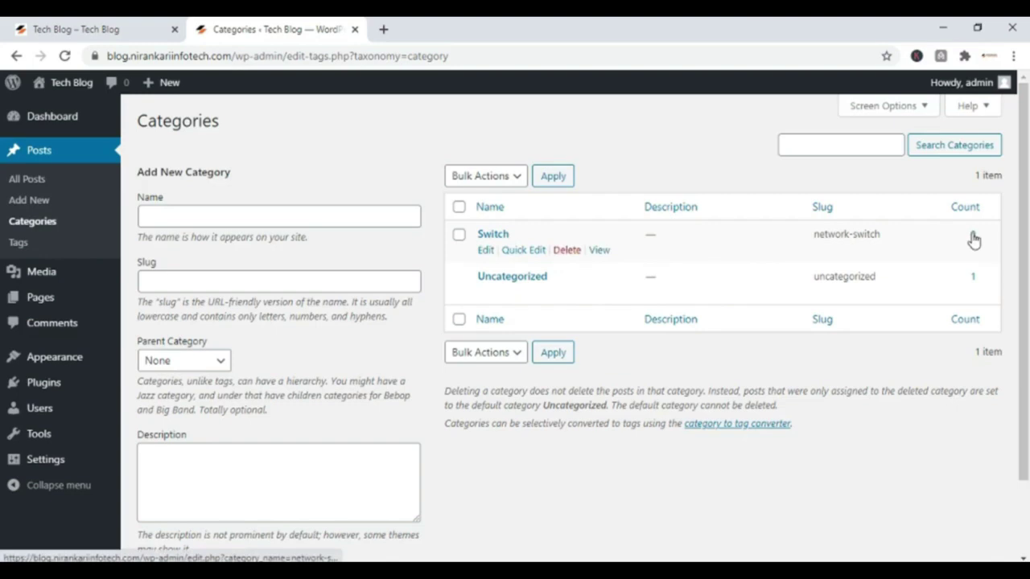
click(167, 212)
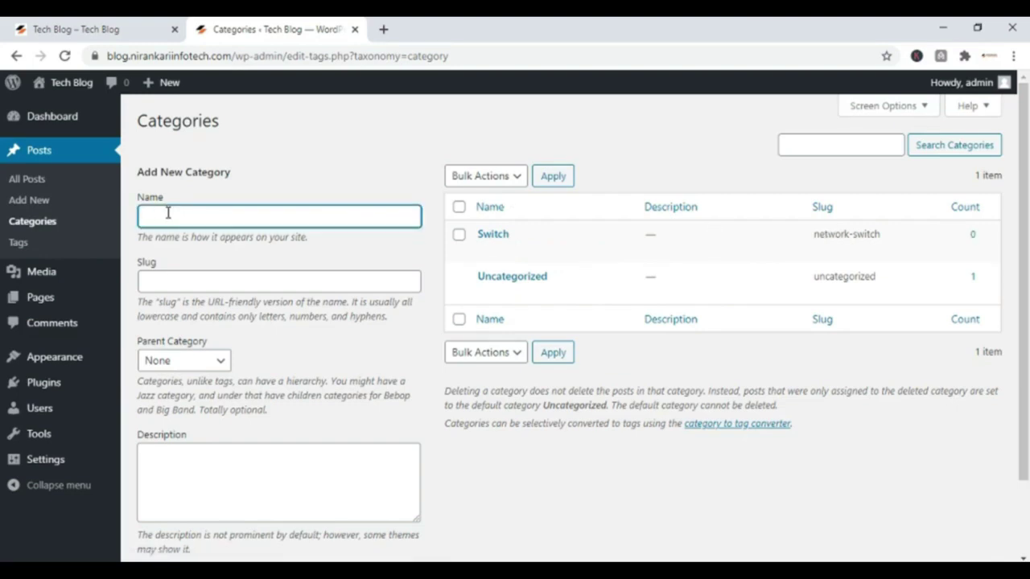
text(Tech)
click(185, 284)
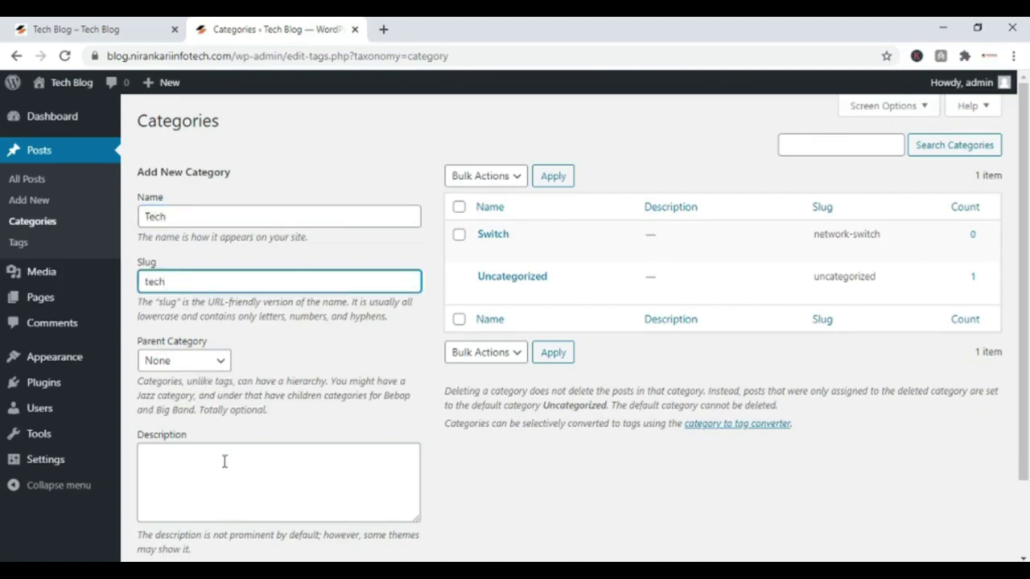
click(199, 470)
text(tech)
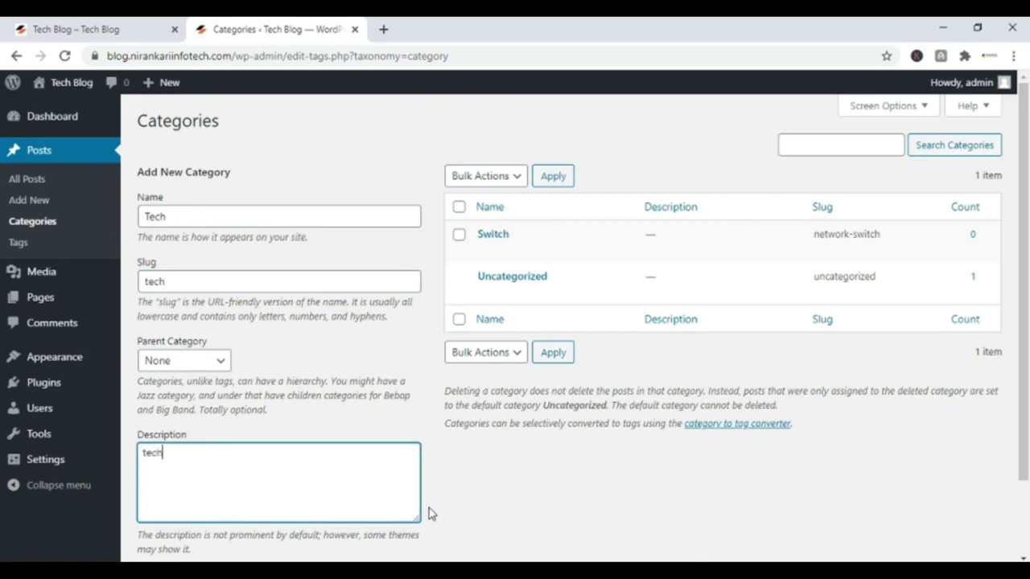
scroll(410, 504, down, 1)
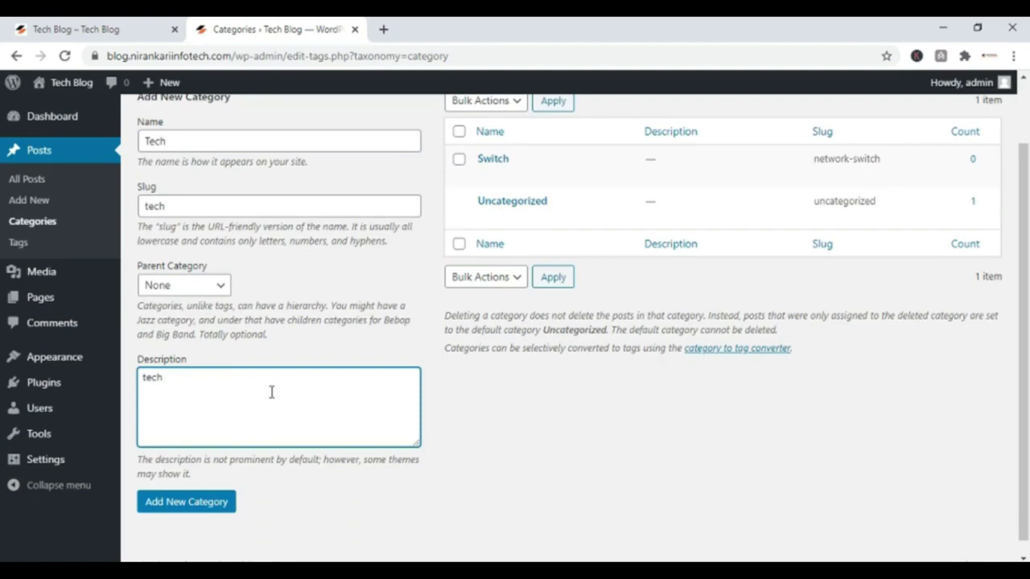
click(213, 505)
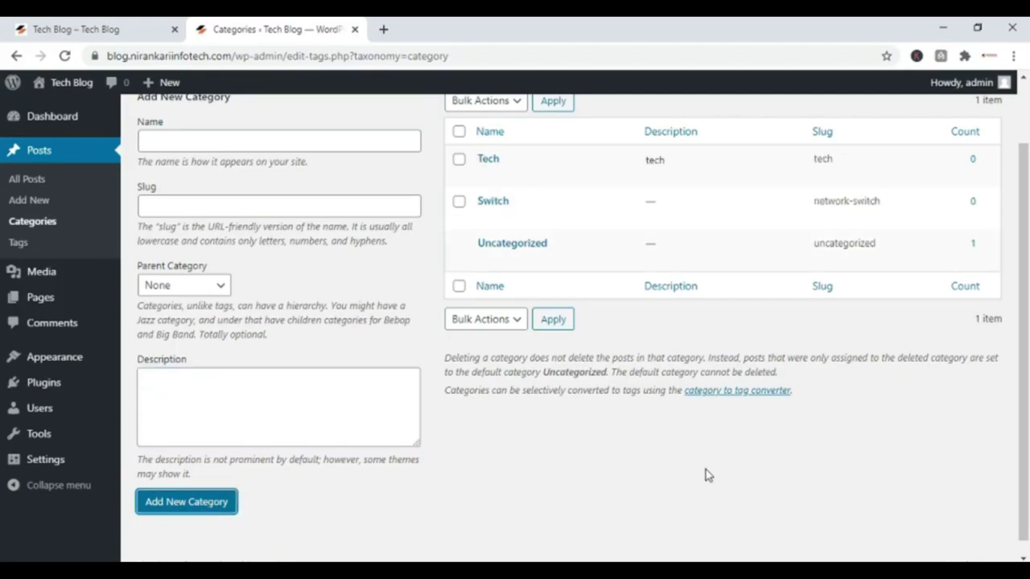
Edit the Switch category to set its parent to Tech, update it and return to the category list.
mouse_move(531, 204)
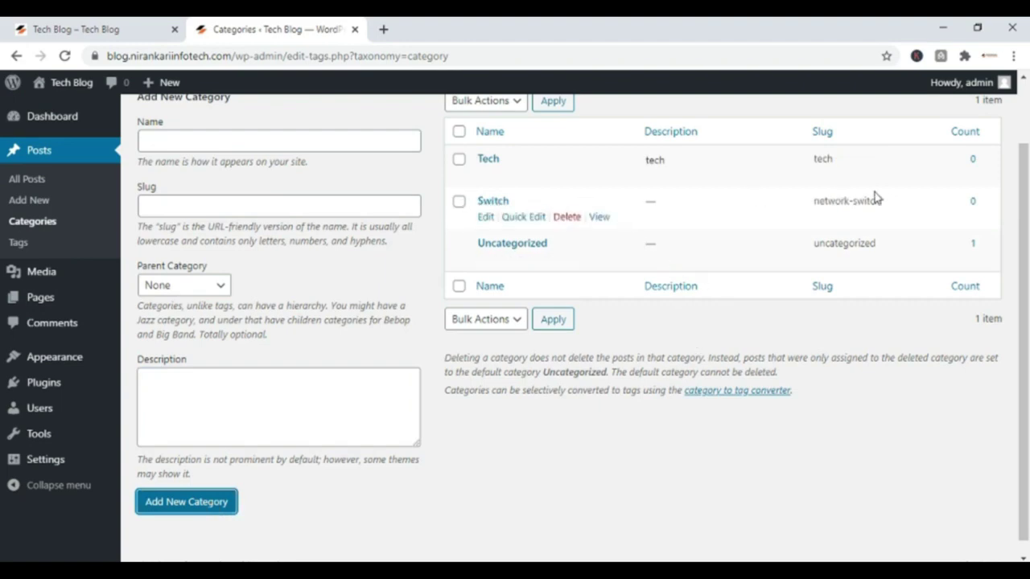
click(485, 219)
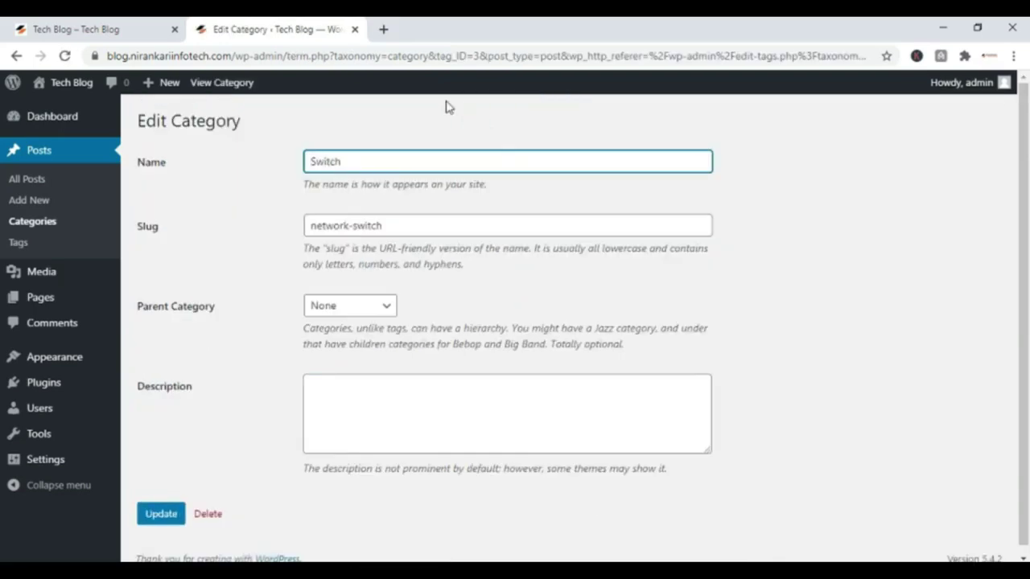
click(375, 313)
click(349, 343)
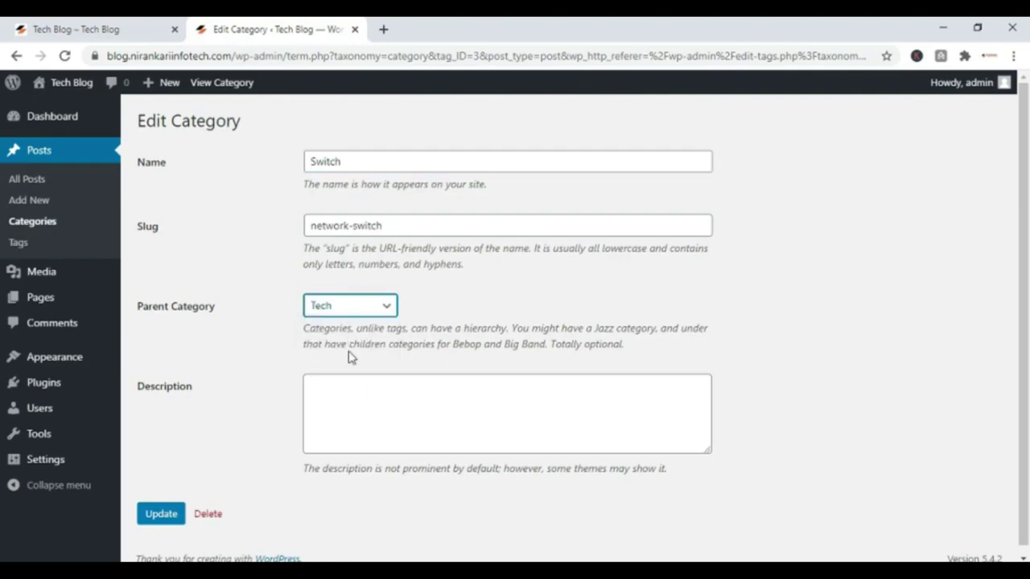
click(156, 520)
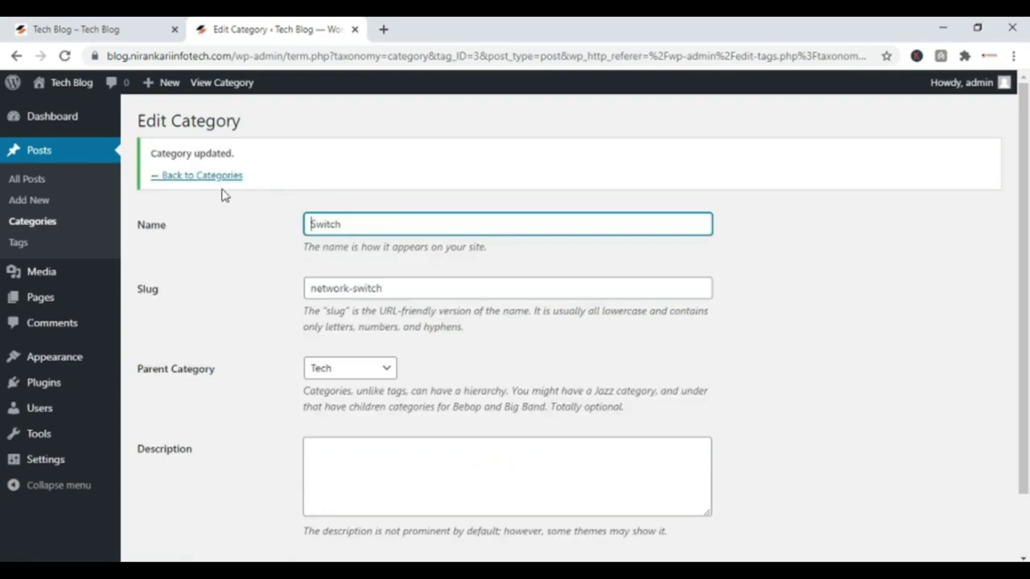
click(214, 176)
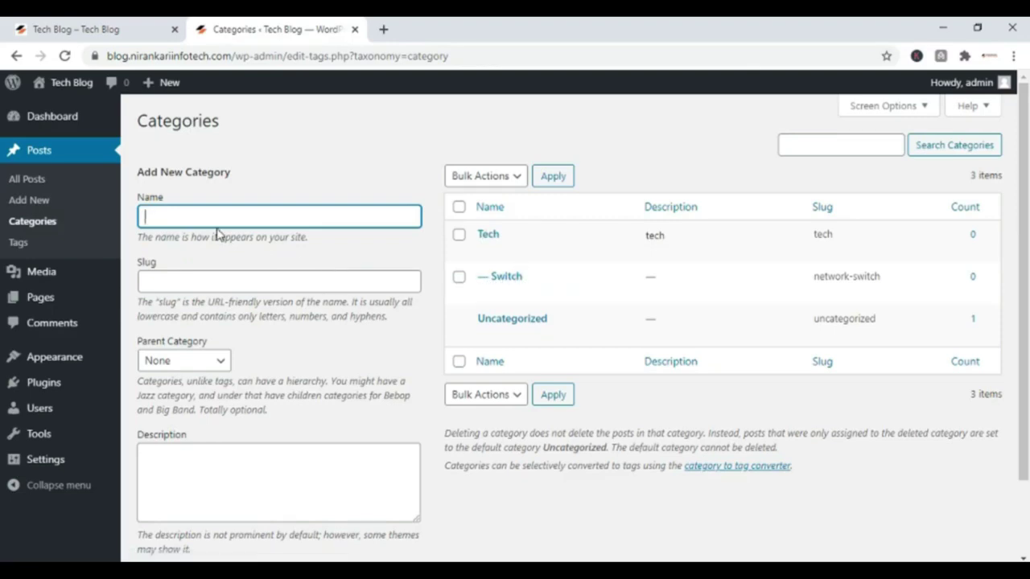
Add a category named Router with the slug Router, the parent category Tech and an empty description.
text(outer)
click(184, 280)
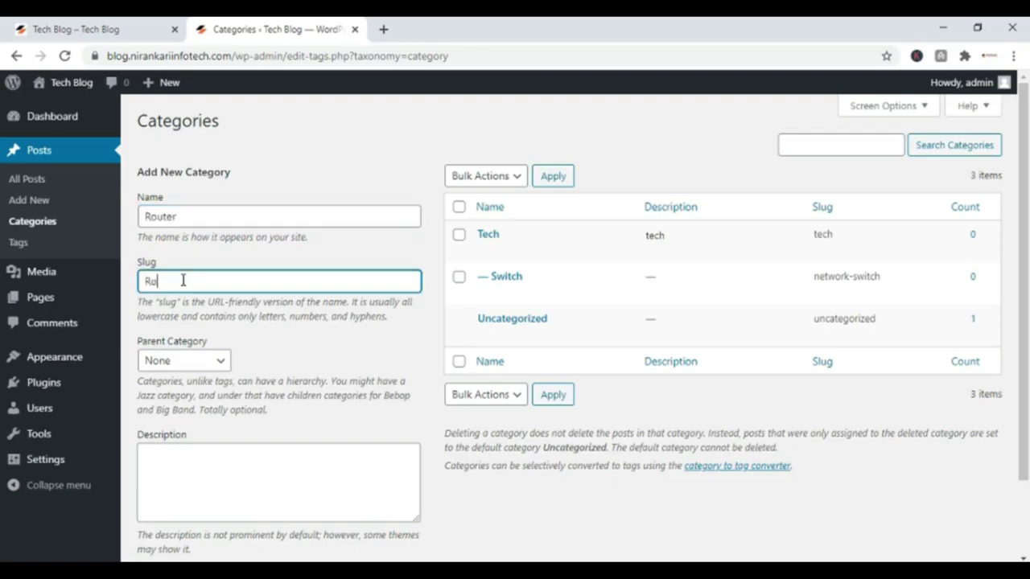
click(209, 362)
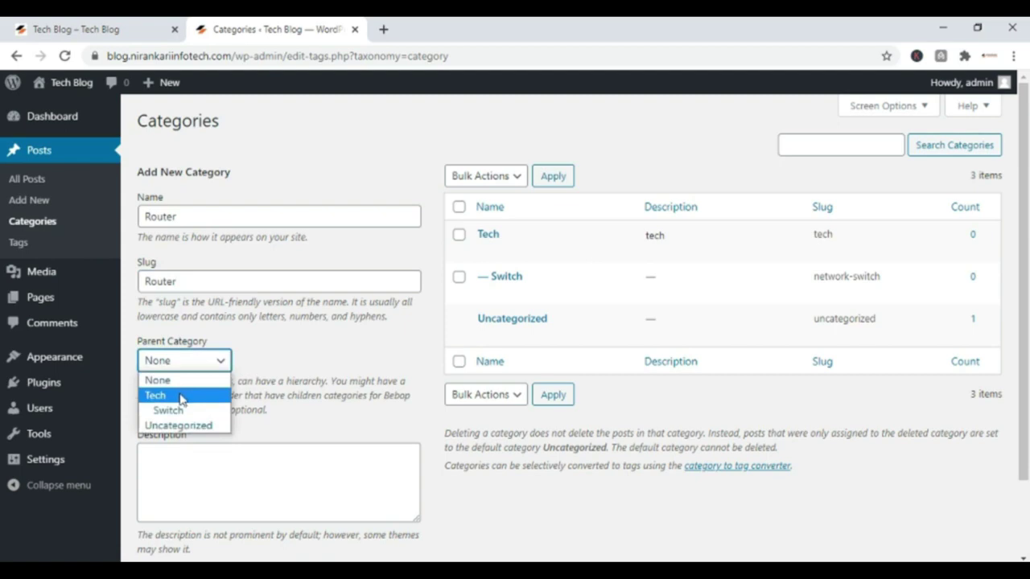
click(180, 397)
click(213, 468)
scroll(193, 483, down, 2)
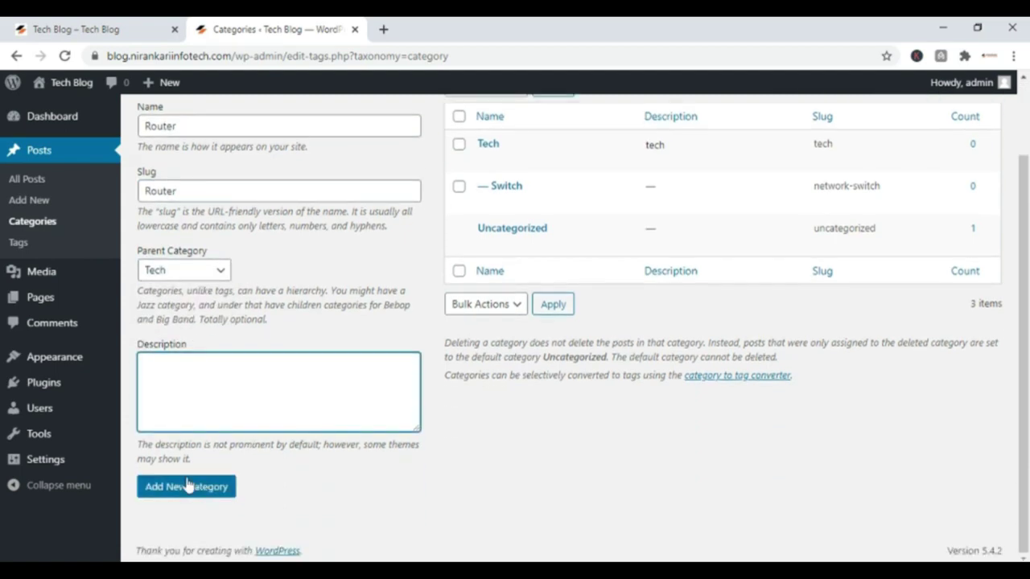
click(187, 486)
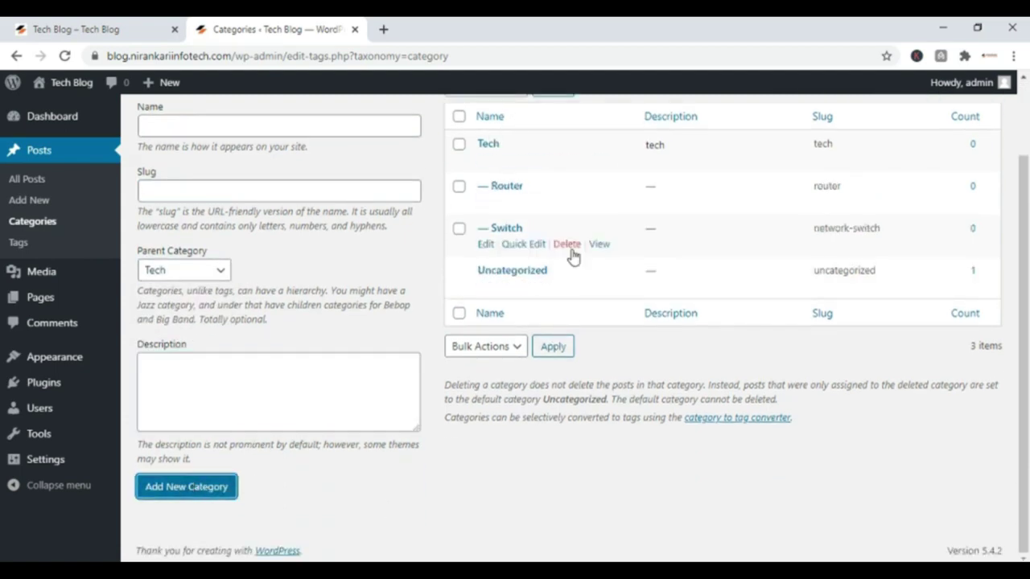
Check the live blog's Tech menu for the remaining entry and add a Topology category with slug Topology under Tech.
click(83, 28)
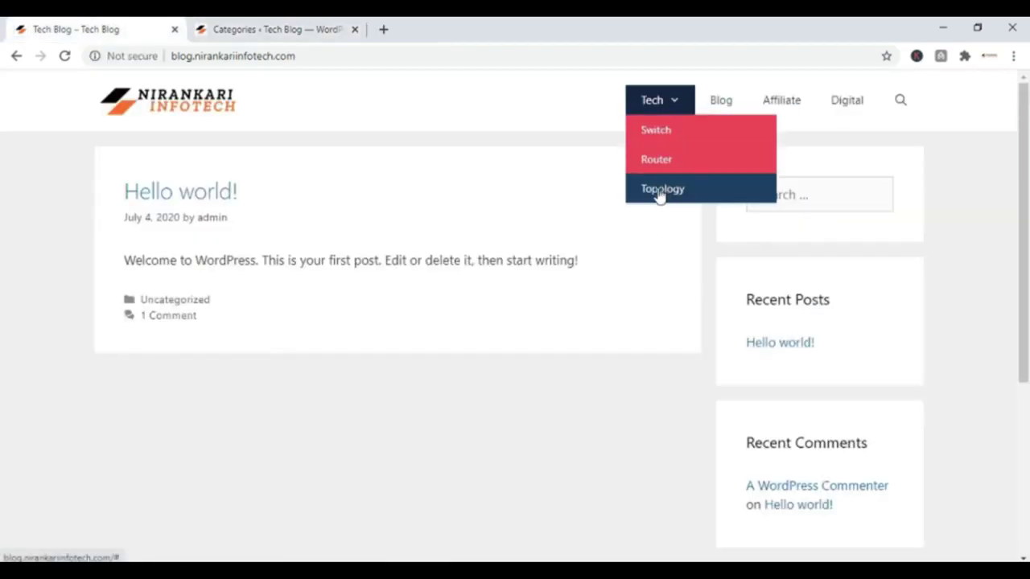
click(185, 130)
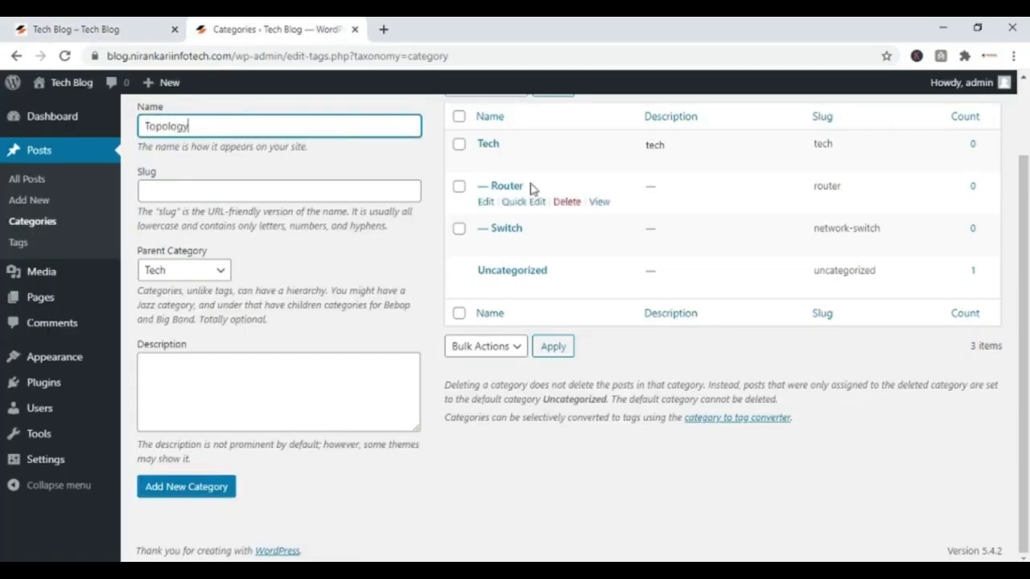
click(147, 193)
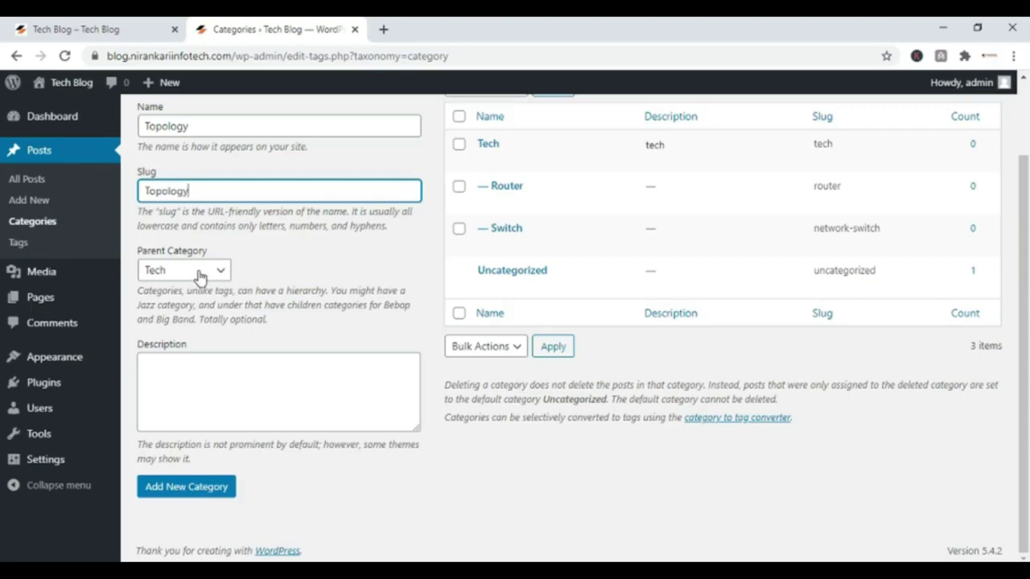
click(193, 487)
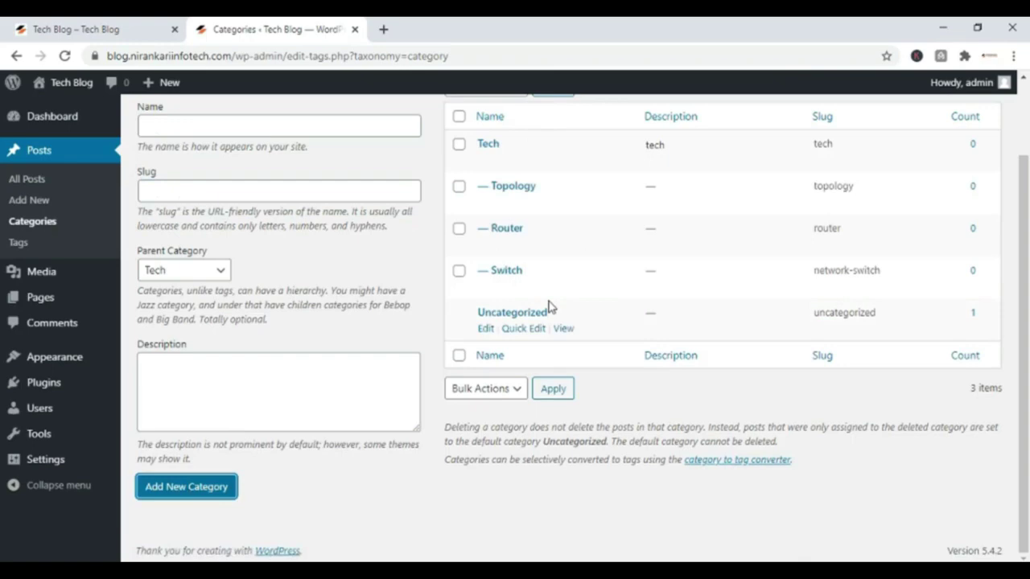
Open the Hello world! post for editing from the posts list and view its category on the live blog.
click(26, 181)
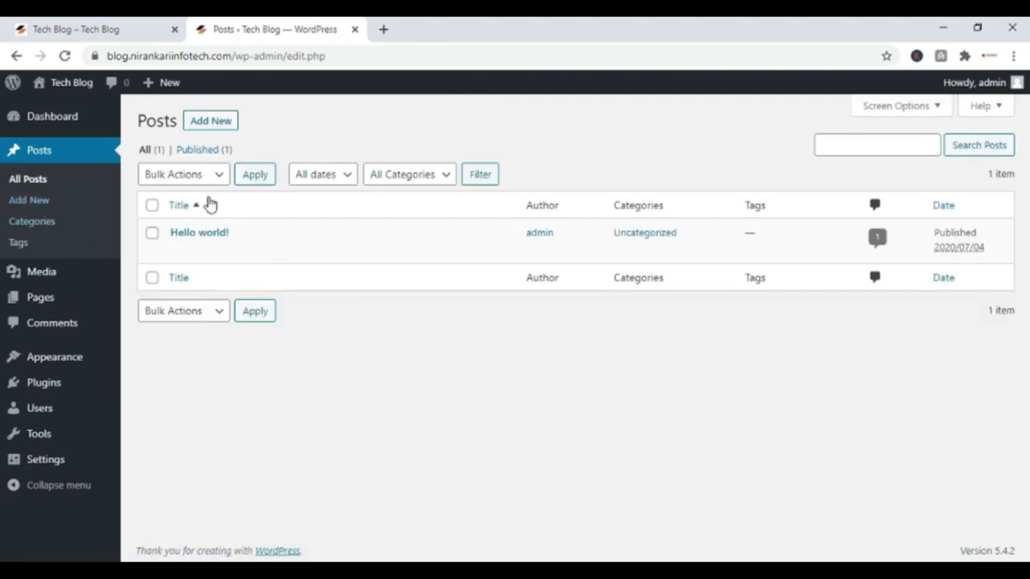
click(178, 251)
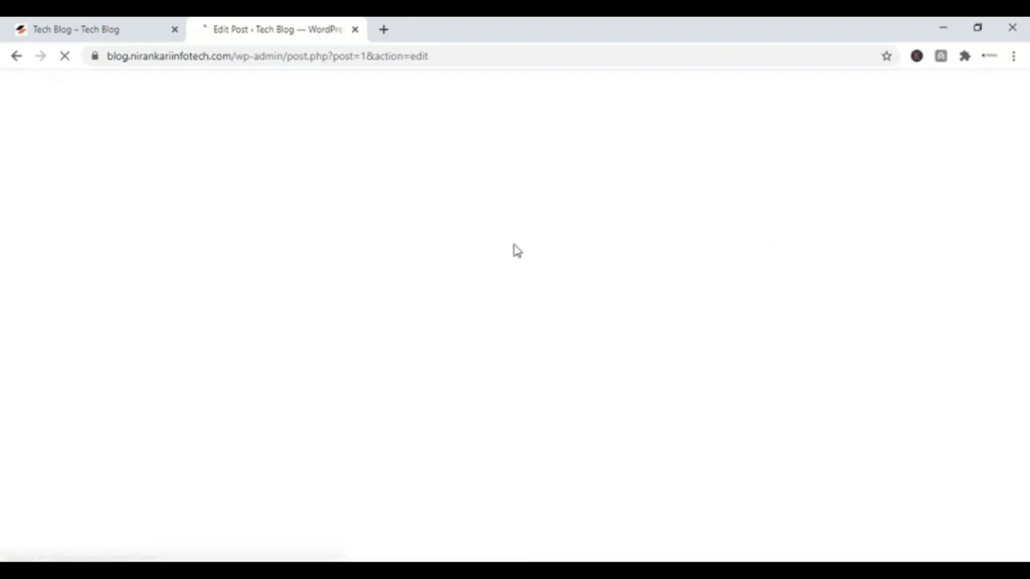
click(125, 36)
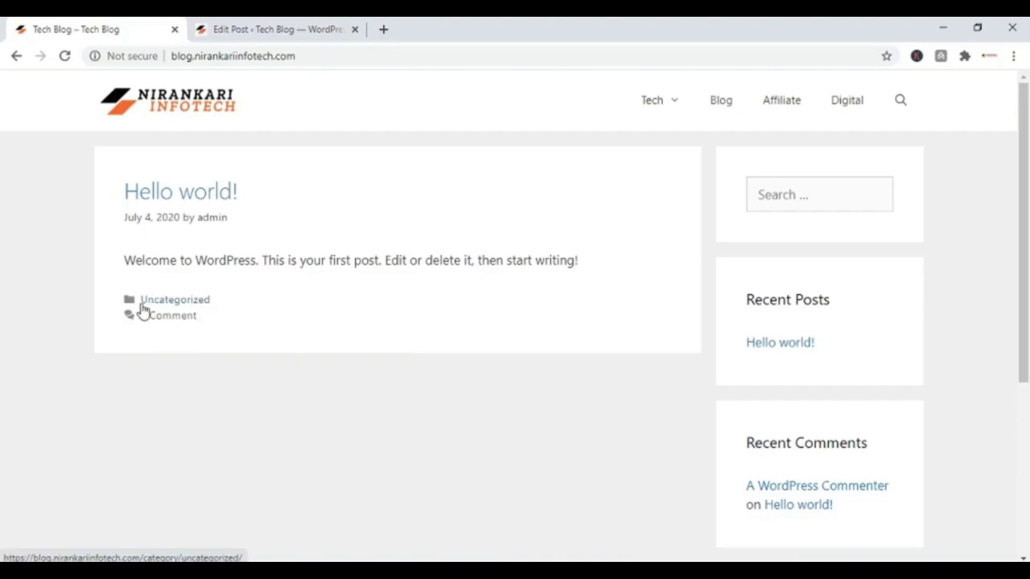
Assign the Hello world! post to the Tech and Switch categories, remove it from Uncategorized, and update the post.
click(272, 24)
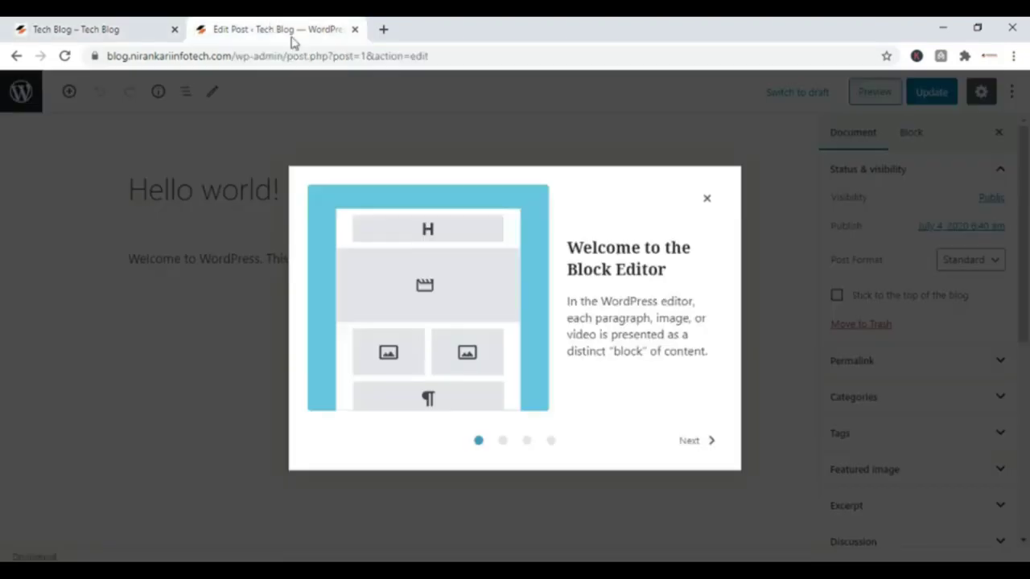
click(708, 201)
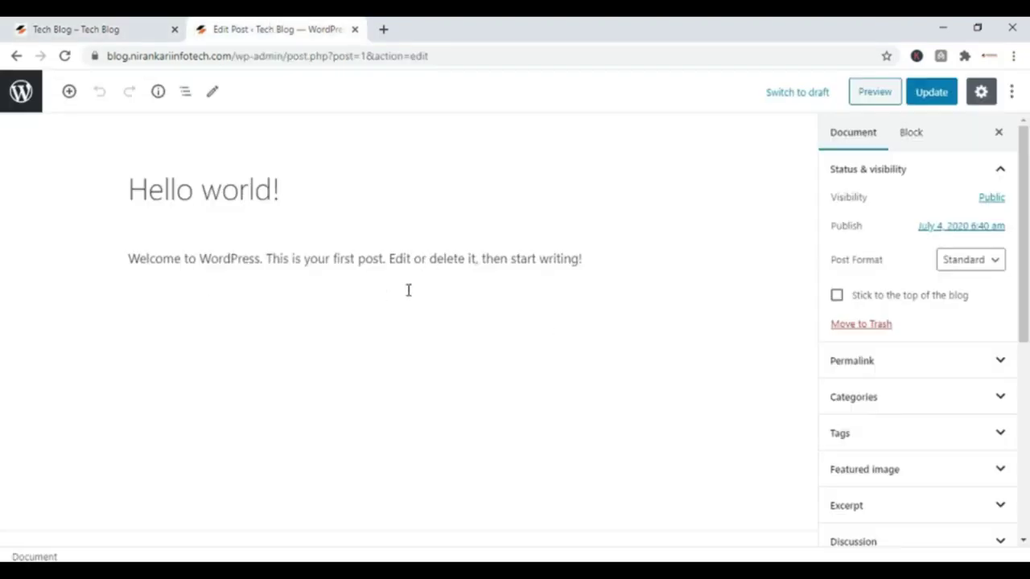
scroll(1014, 383, down, 2)
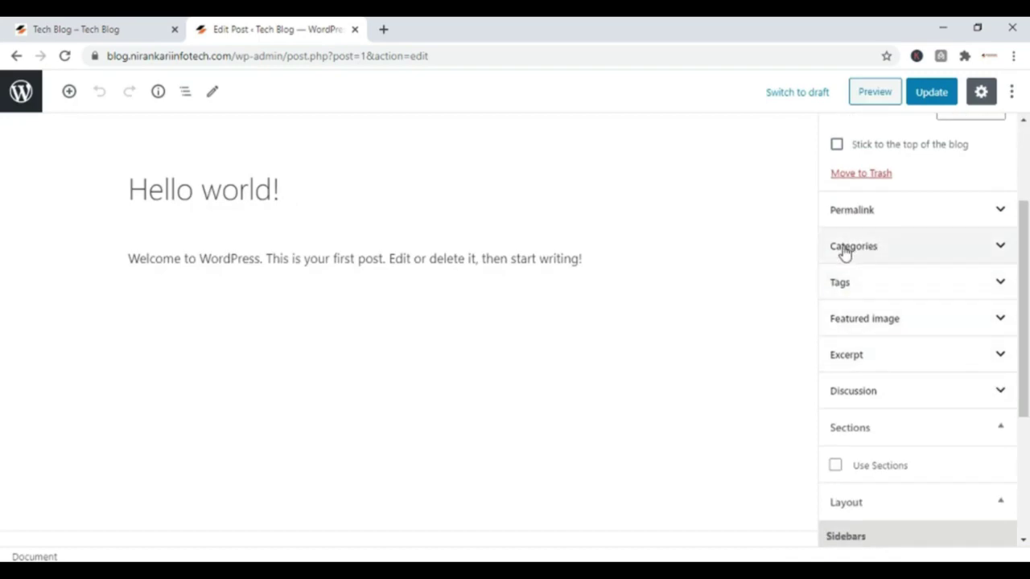
click(1001, 247)
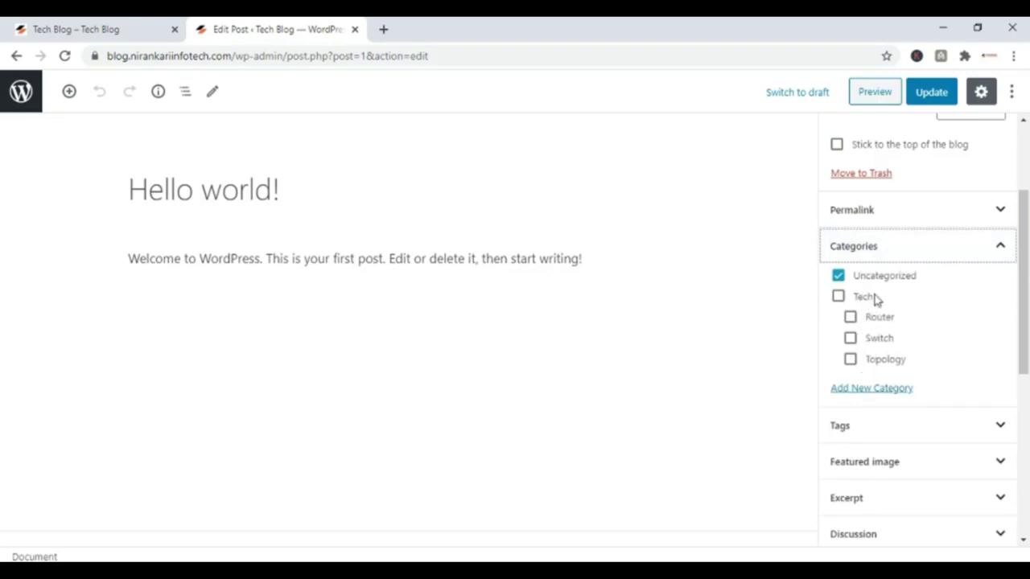
click(838, 296)
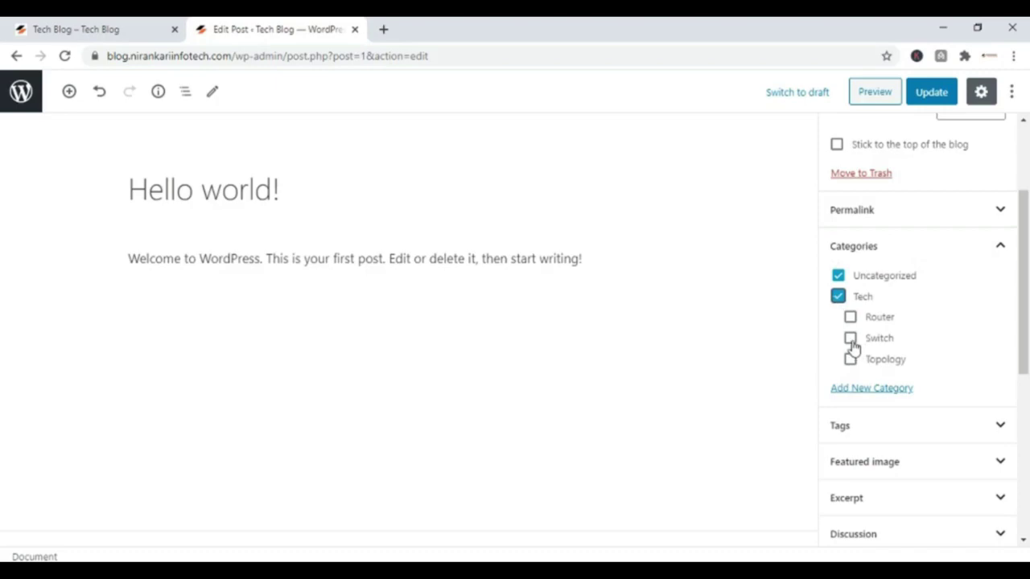
click(850, 339)
click(838, 277)
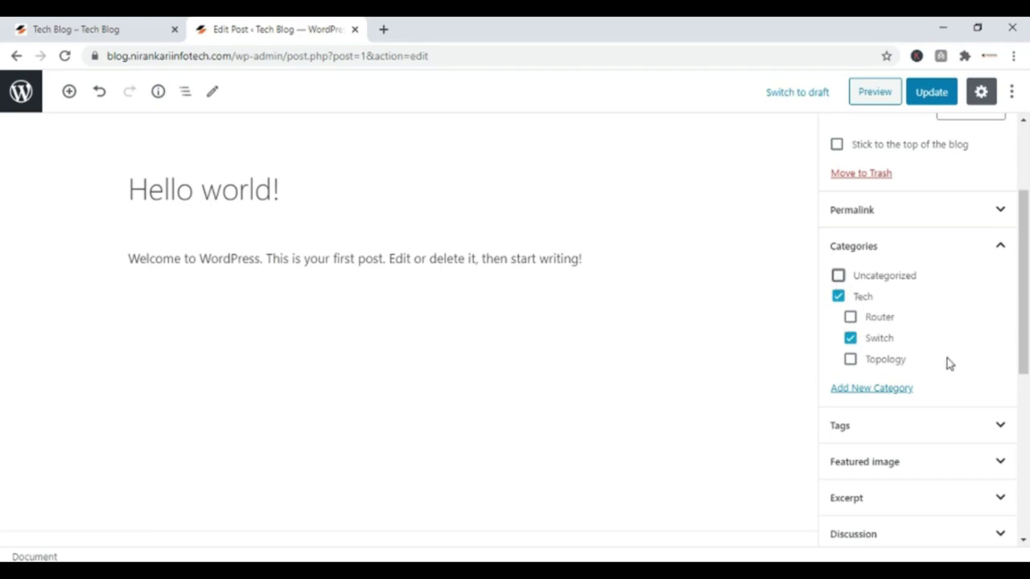
click(936, 96)
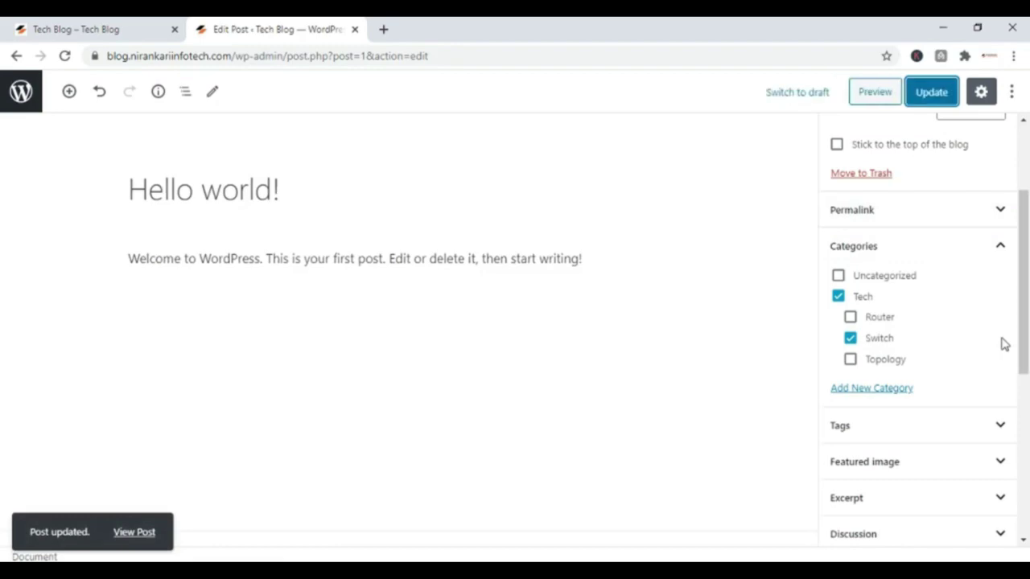
Reload the live blog's home page and check the categories shown under the Hello world! post.
click(135, 37)
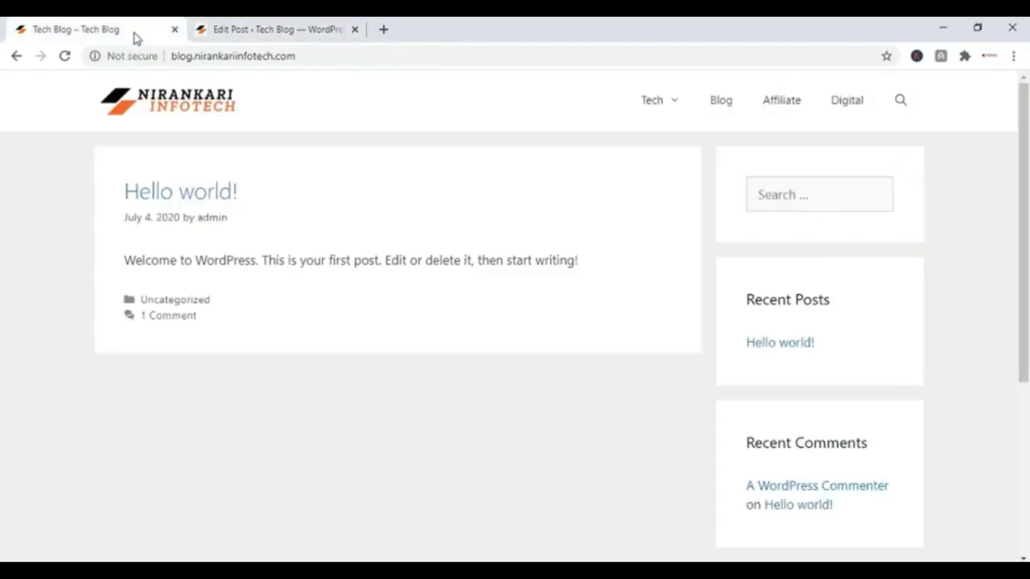
click(445, 57)
key(Return)
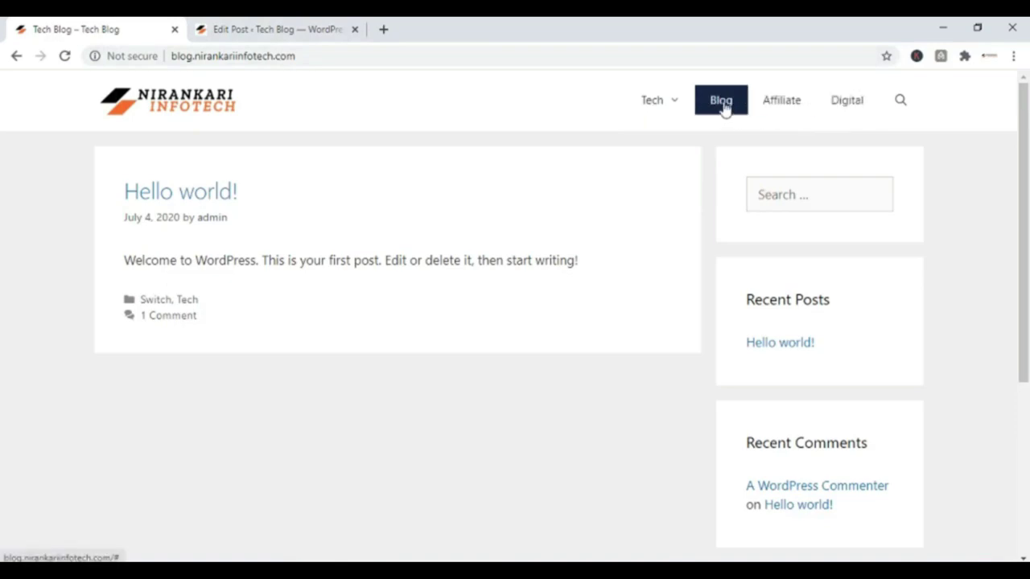
Return from the post editor to the category management page and add a top-level category named Blog with the slug Blog.
click(269, 30)
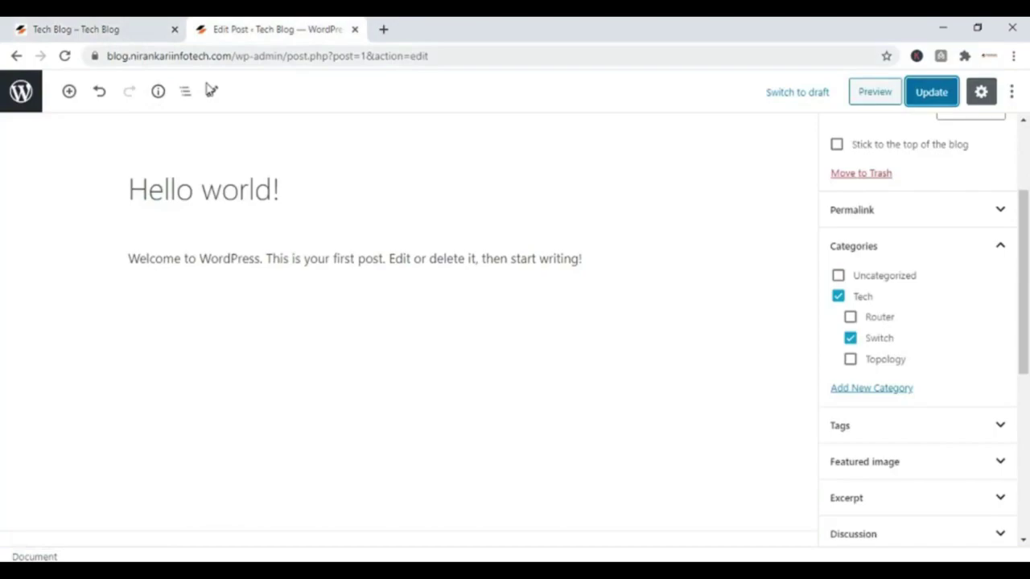
click(27, 92)
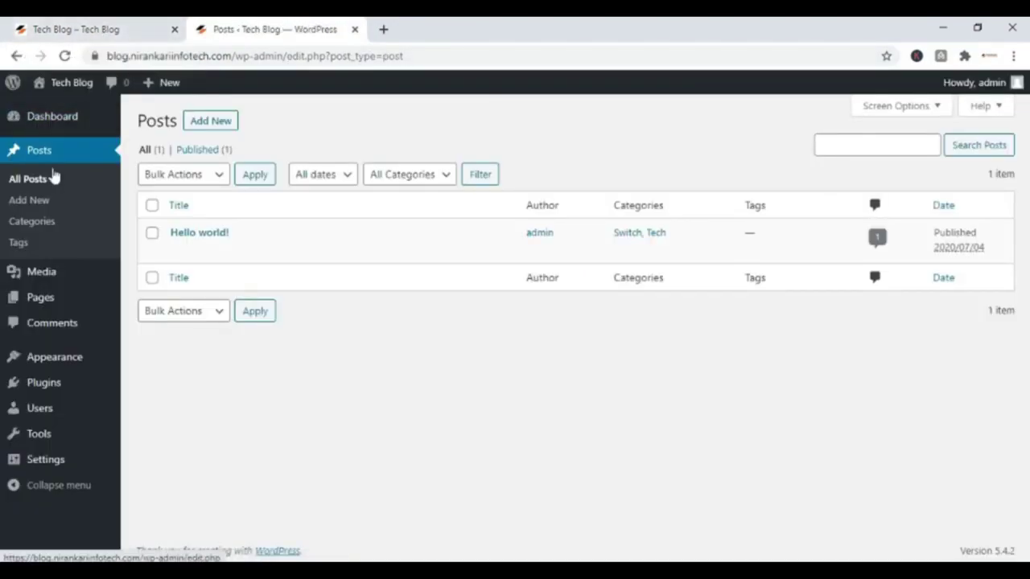
click(37, 222)
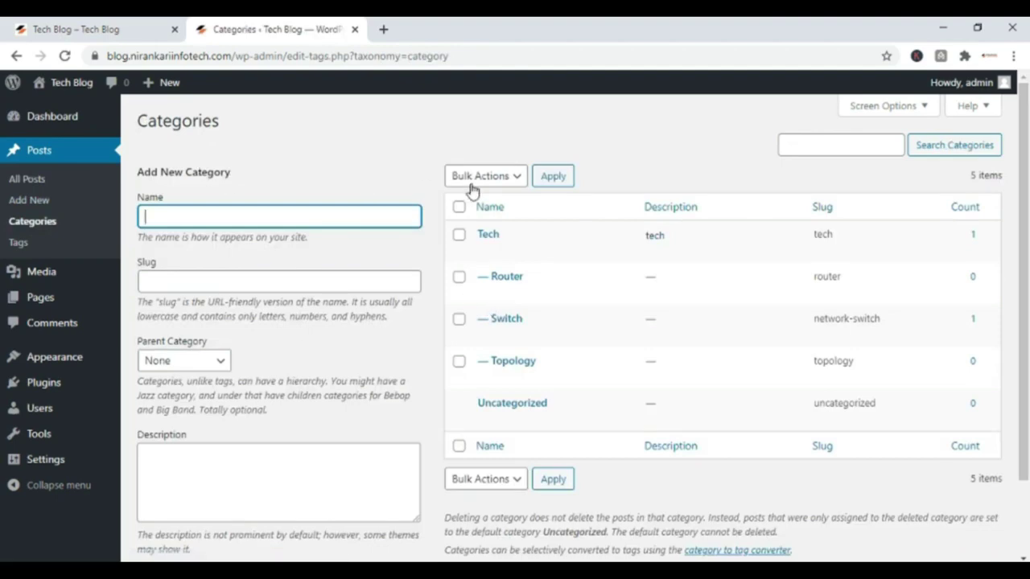
double_click(169, 216)
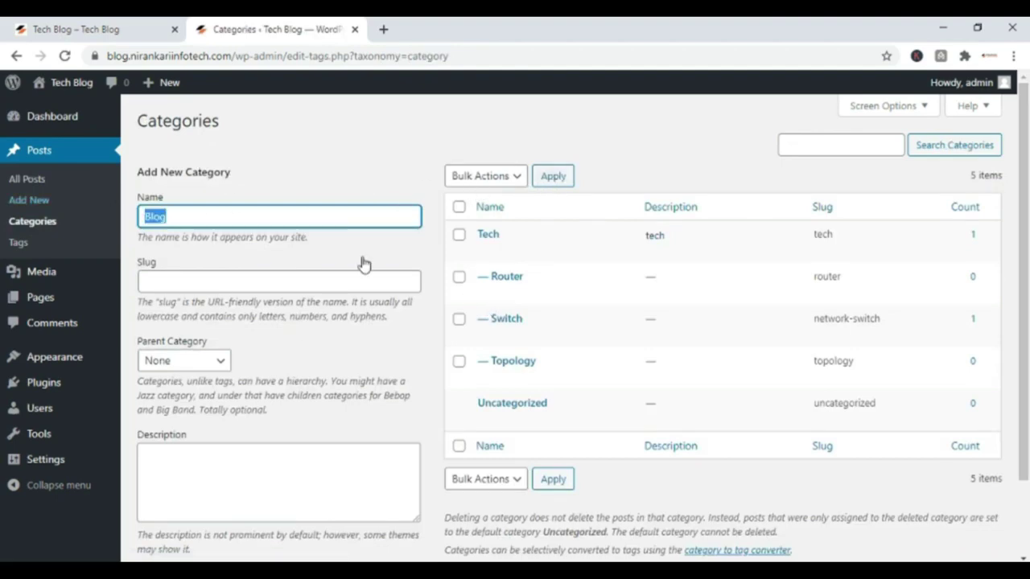
click(251, 281)
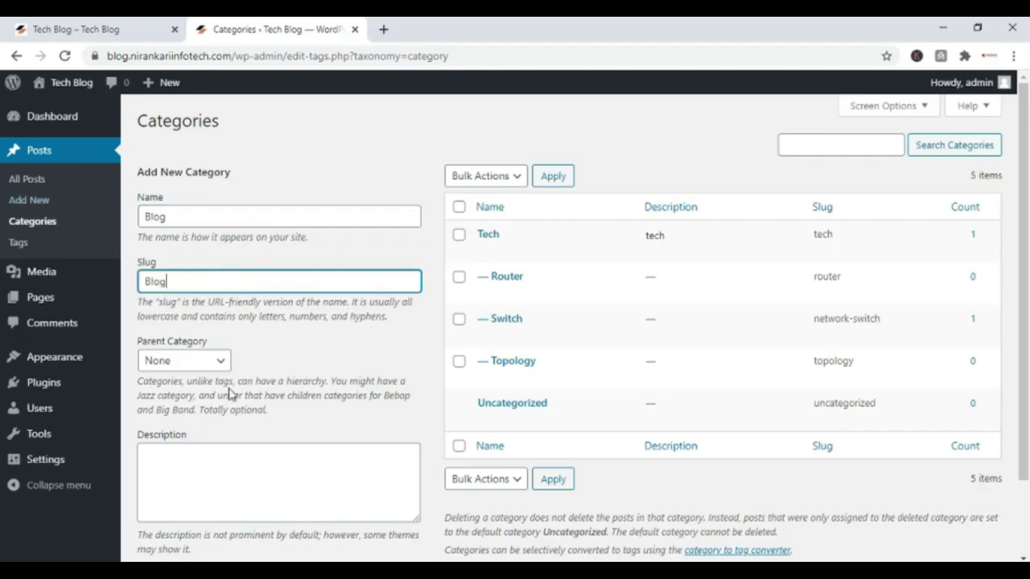
scroll(211, 378, down, 2)
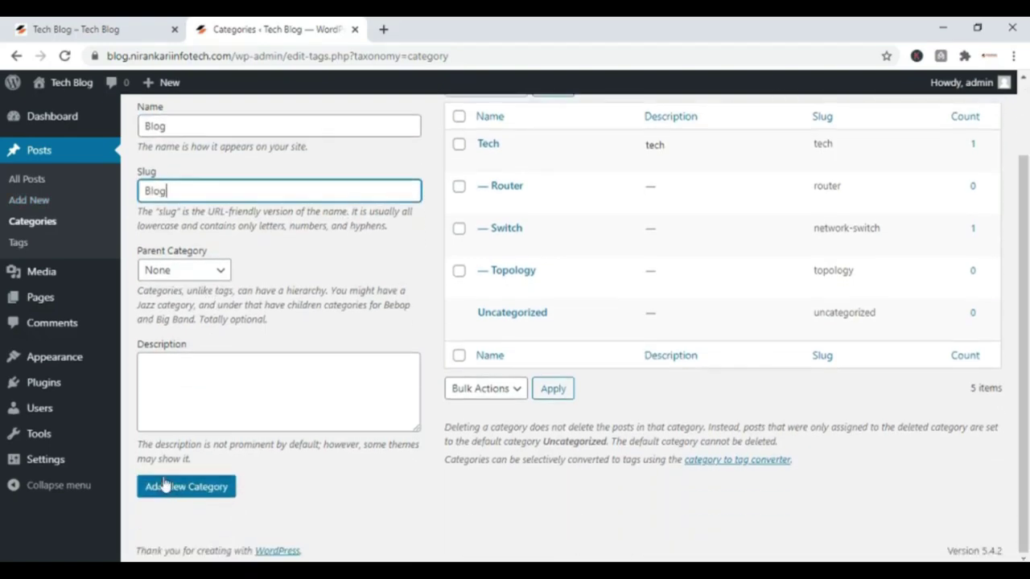
click(166, 486)
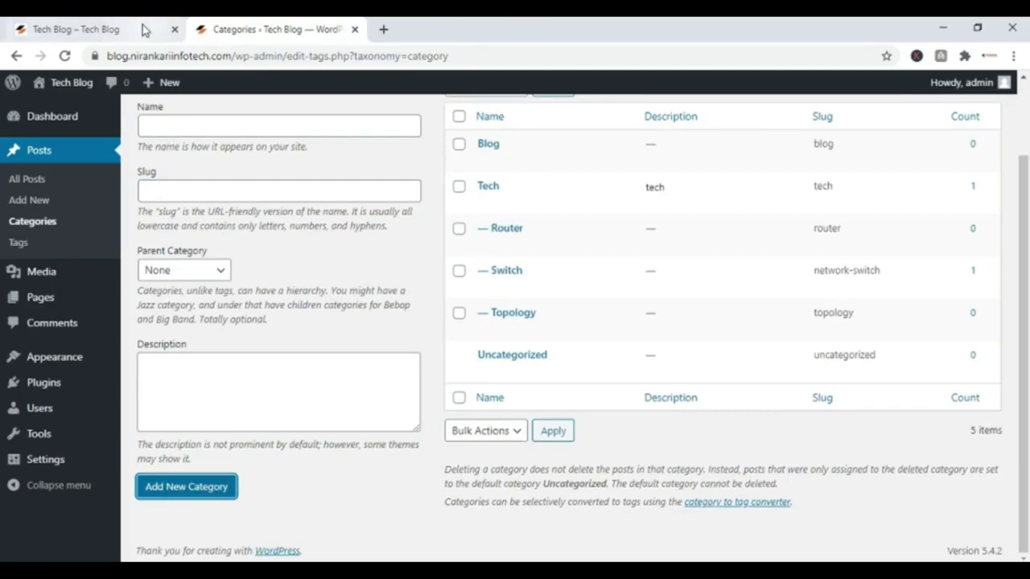
Check the live blog's menu for the next entry and add a top-level Affiliate category with the slug Affiliate.
click(88, 29)
click(244, 24)
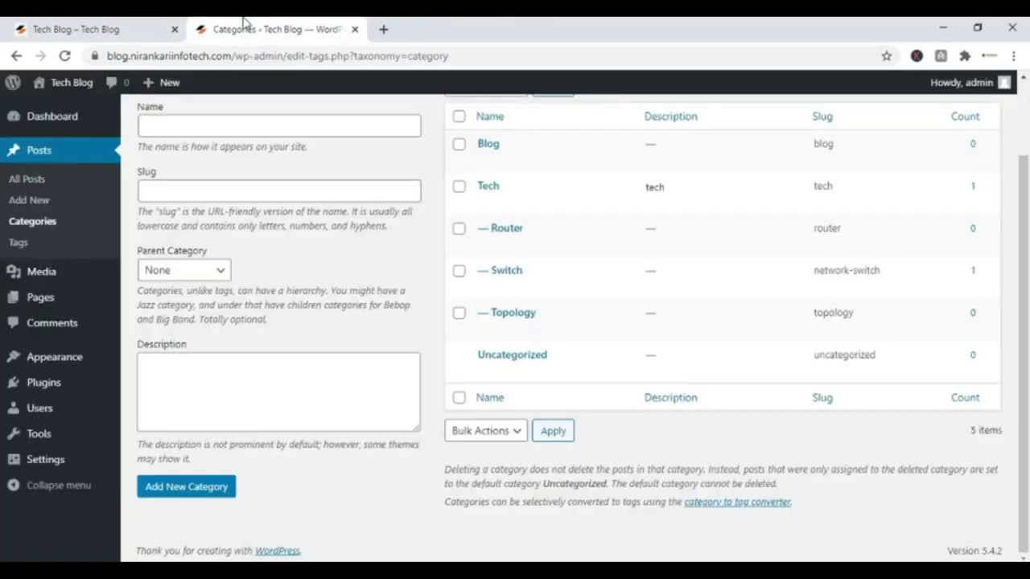
click(236, 129)
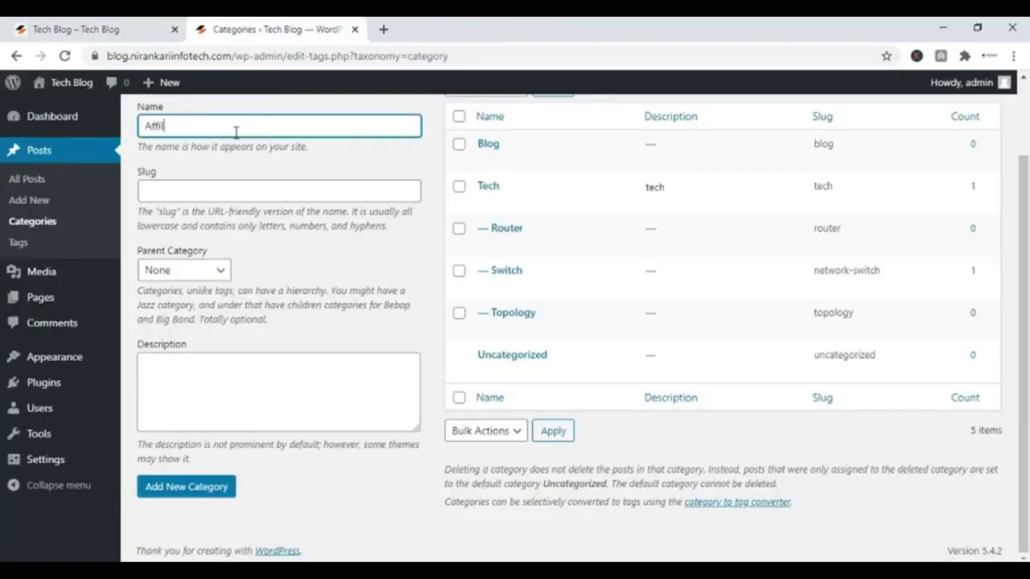
drag(216, 129, 56, 137)
key(ctrl+c)
click(183, 189)
key(ctrl+v)
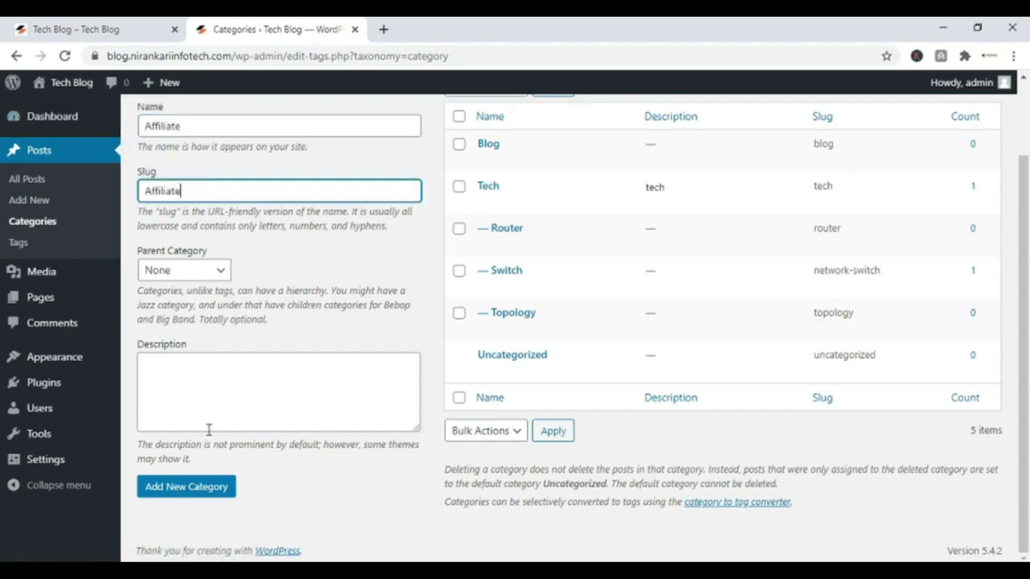
click(186, 486)
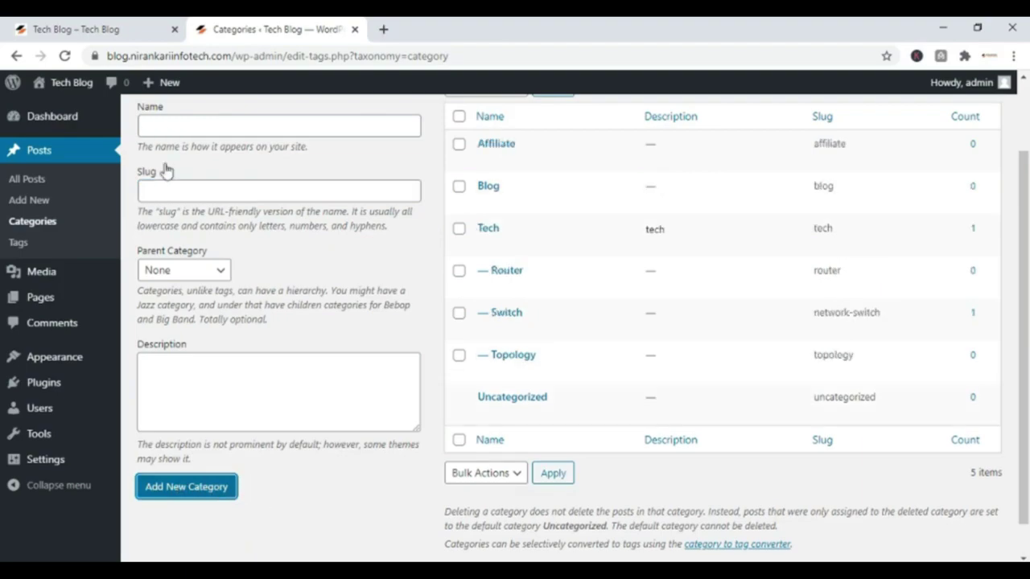
Check the live blog's menu again and add a top-level Digital category with the slug Digital.
click(80, 29)
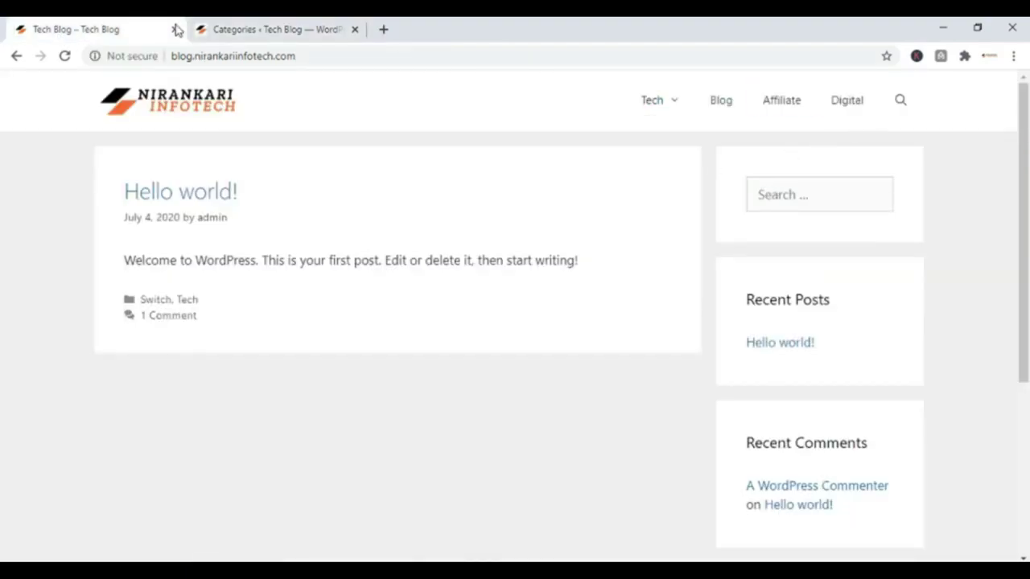
click(307, 30)
click(208, 127)
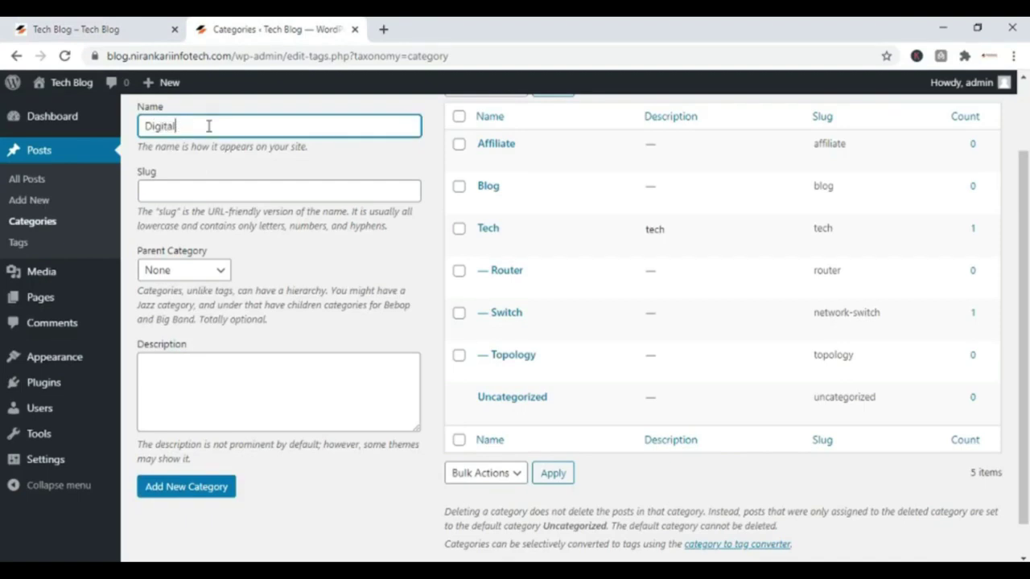
key(ctrl+a)
key(ctrl+c)
key(Tab)
key(ctrl+v)
click(186, 491)
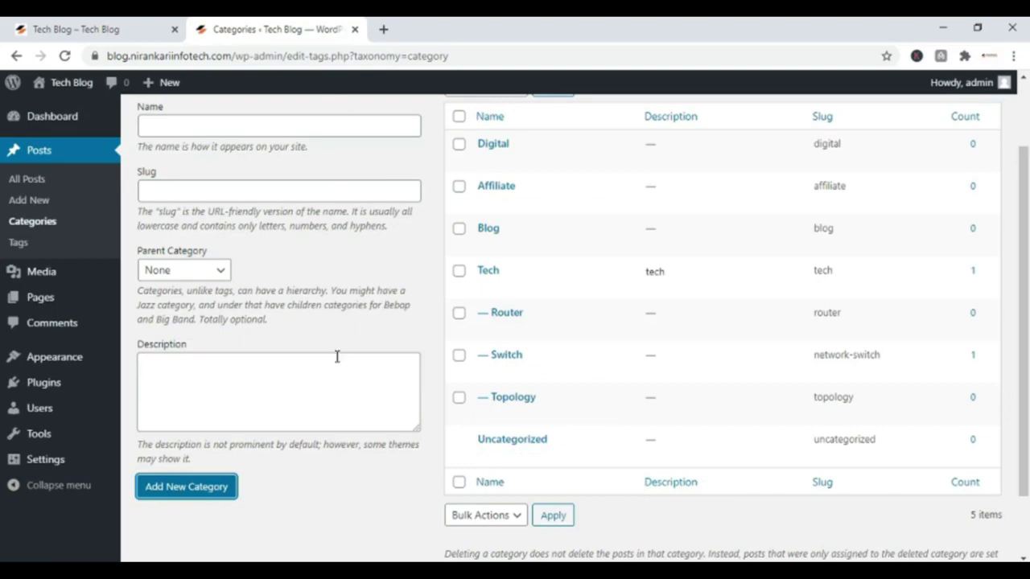
Add a category named Digital Marketing with the slug Digital Marketing and the parent category Digital.
click(205, 120)
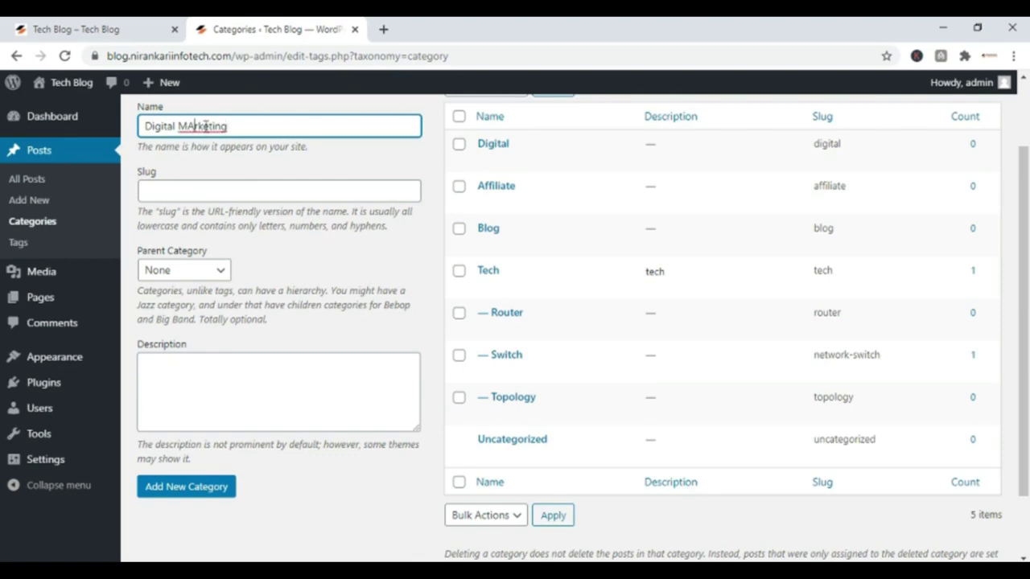
key(BackSpace)
text(a)
triple_click(249, 132)
key(ctrl+c)
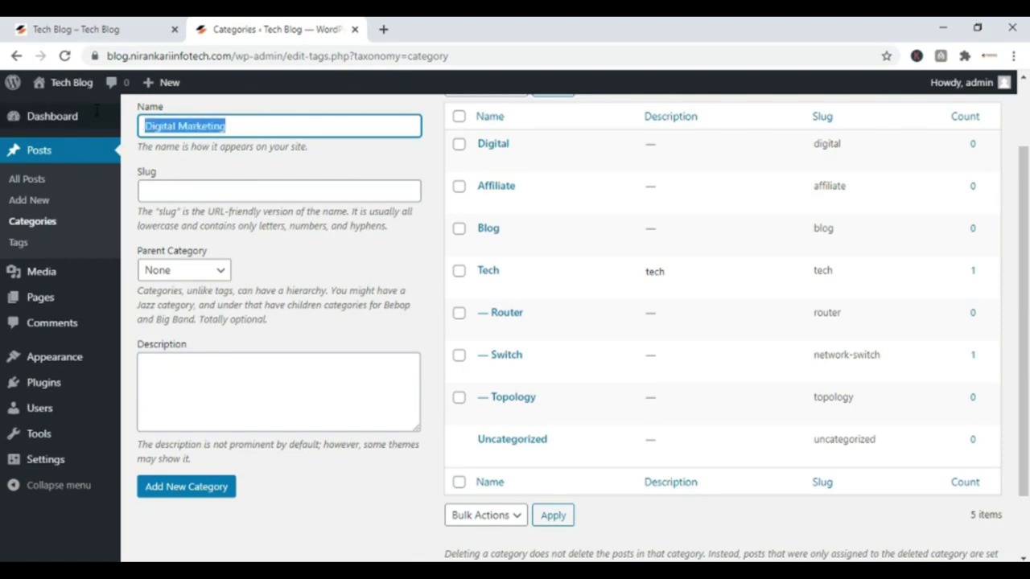
click(262, 195)
key(ctrl+v)
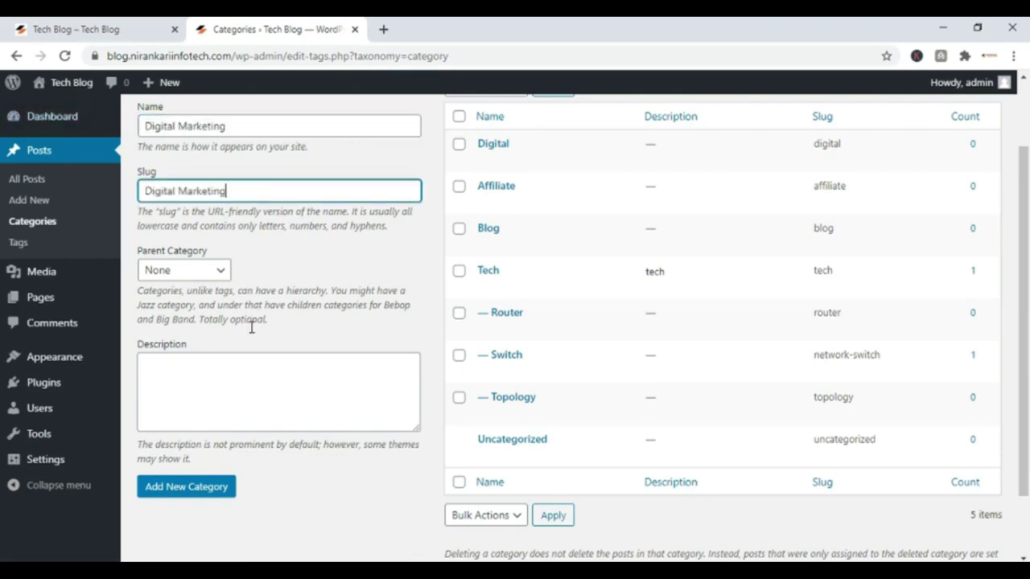
click(218, 269)
click(205, 302)
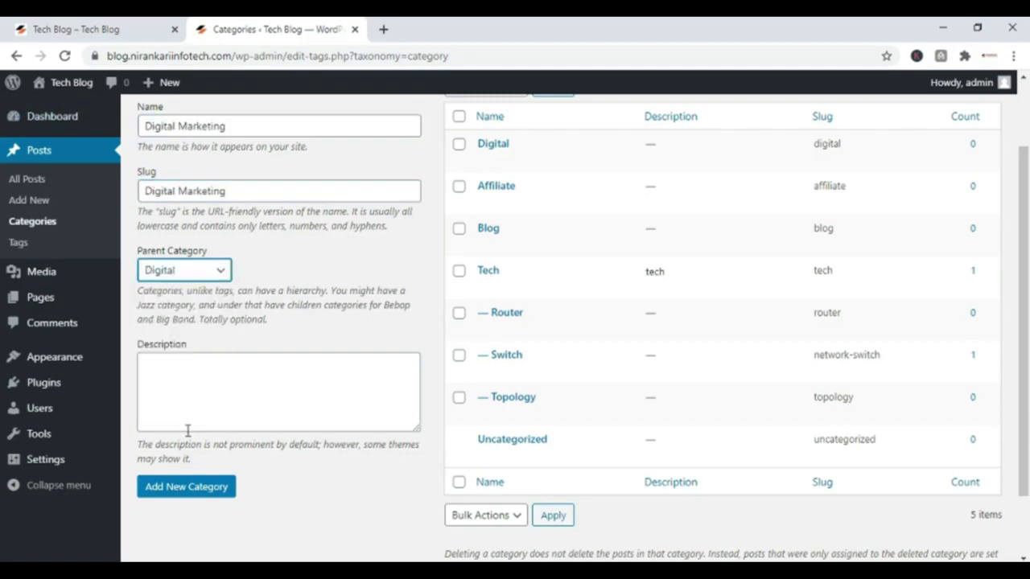
click(202, 488)
Add a category named Web Designing with the slug Web Designing under the parent category Digital.
click(188, 127)
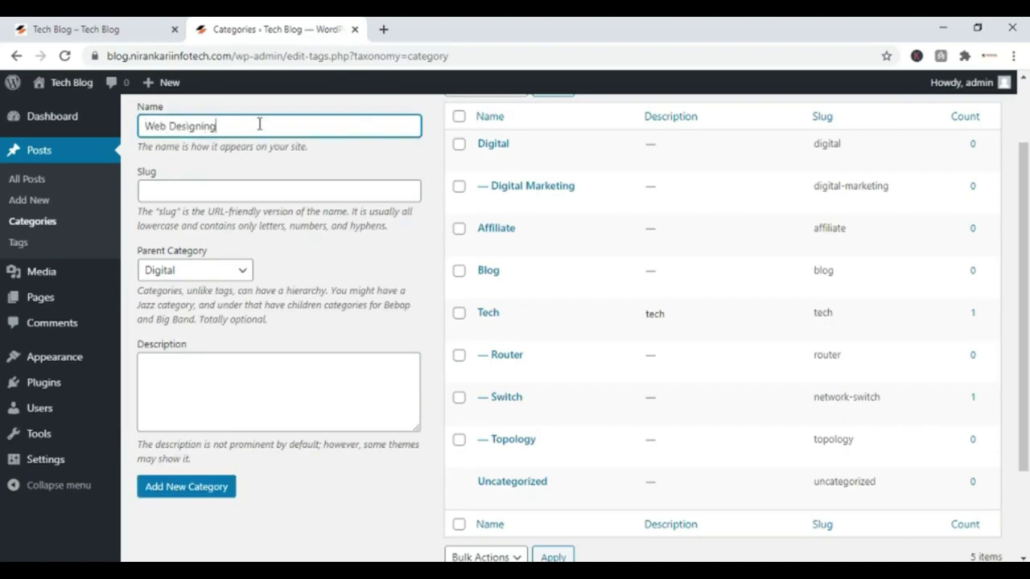
drag(257, 124, 140, 125)
key(ctrl+c)
click(295, 192)
key(ctrl+v)
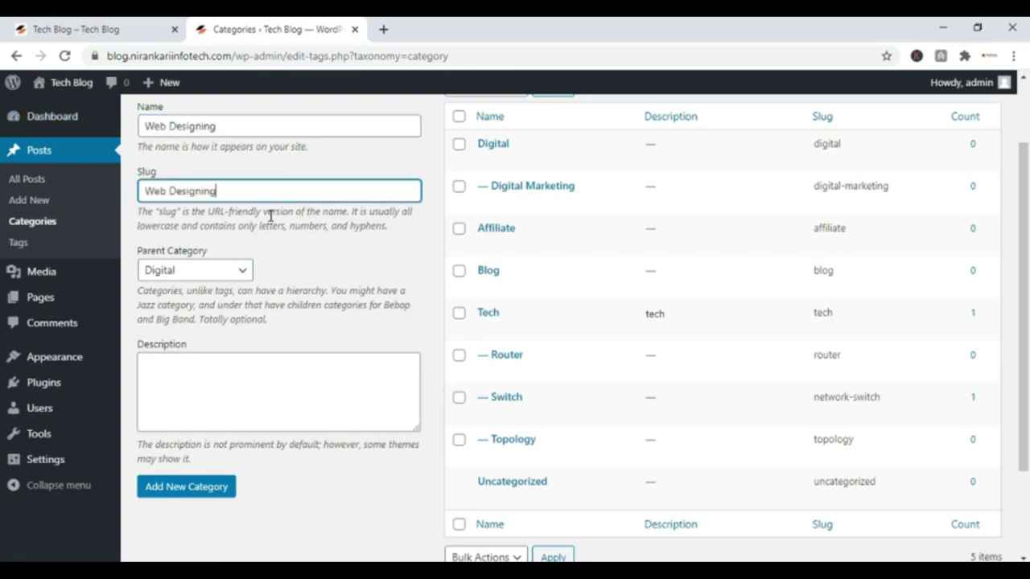
click(202, 488)
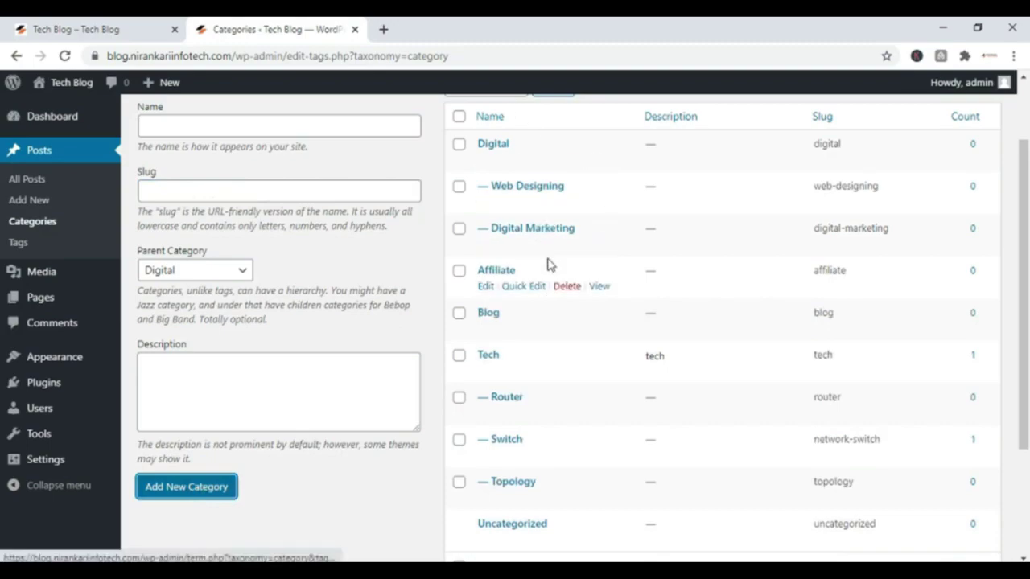
Review the category list and examine the post counts of the Tech and Switch categories.
scroll(957, 346, down, 2)
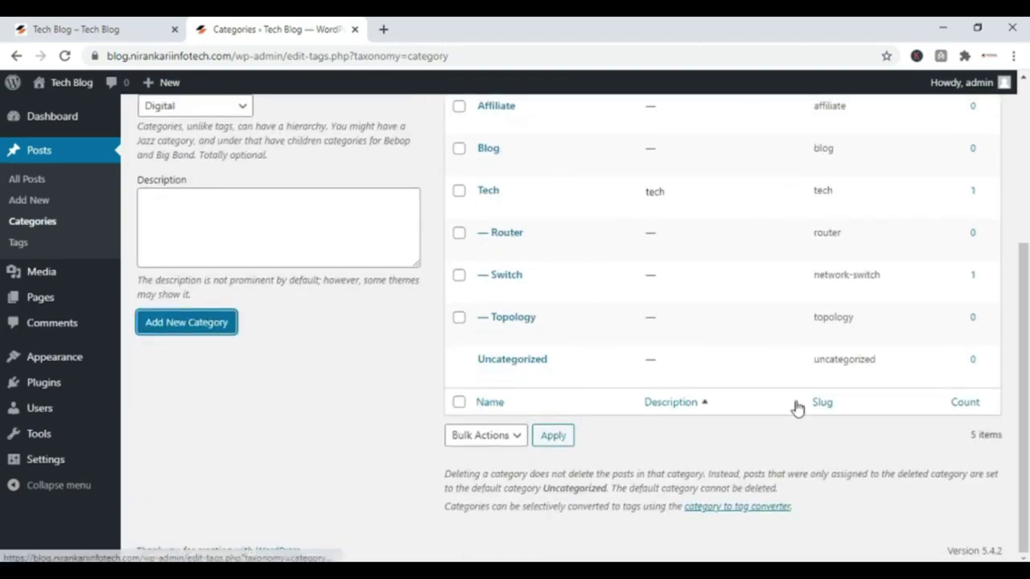
scroll(795, 410, up, 2)
scroll(681, 396, down, 1)
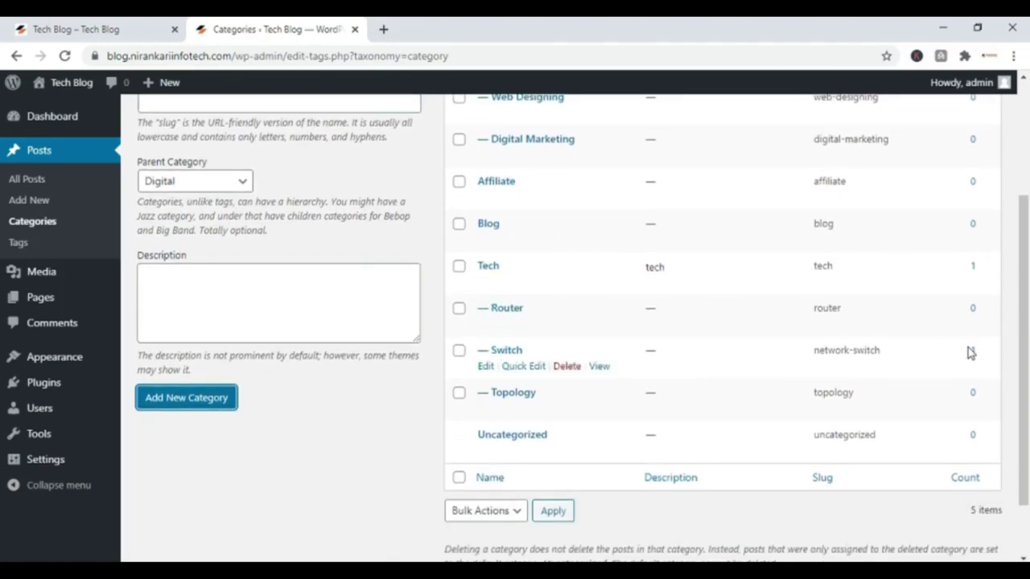
drag(984, 271, 956, 272)
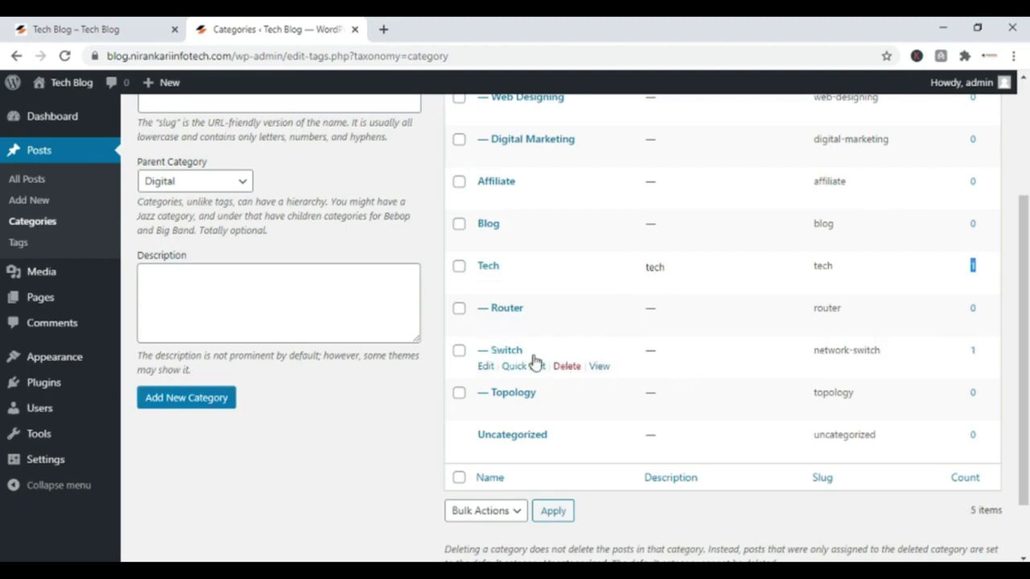
drag(985, 356, 962, 364)
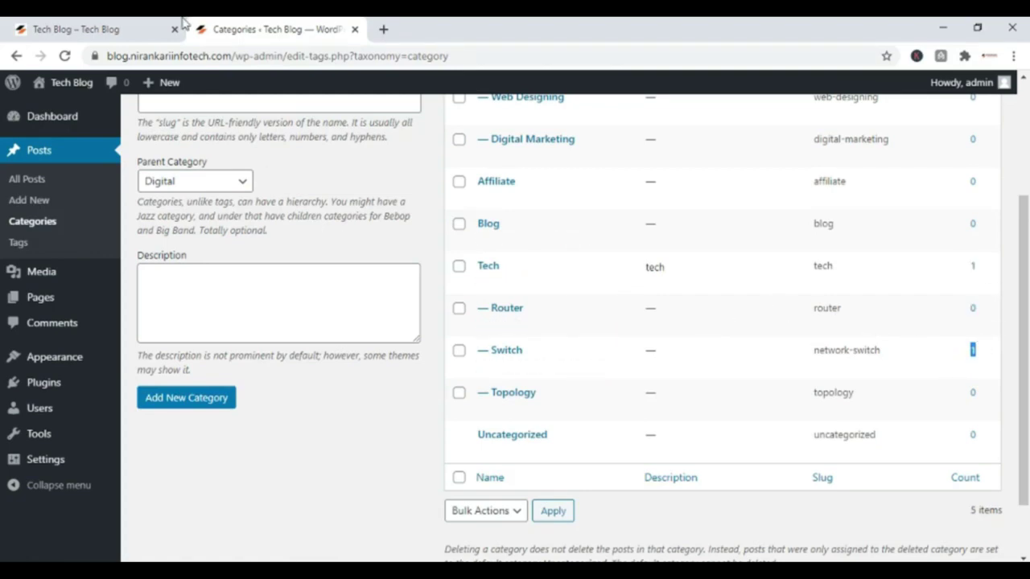
Reload the live blog's home page at blog.nirankariinfotech.com and check the Hello world! post.
click(113, 28)
click(435, 56)
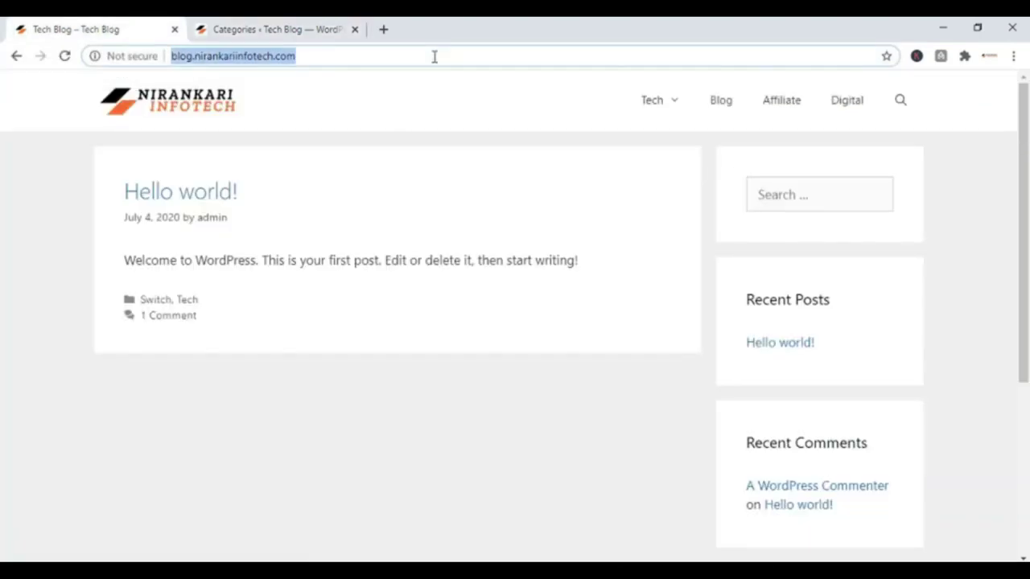
key(Return)
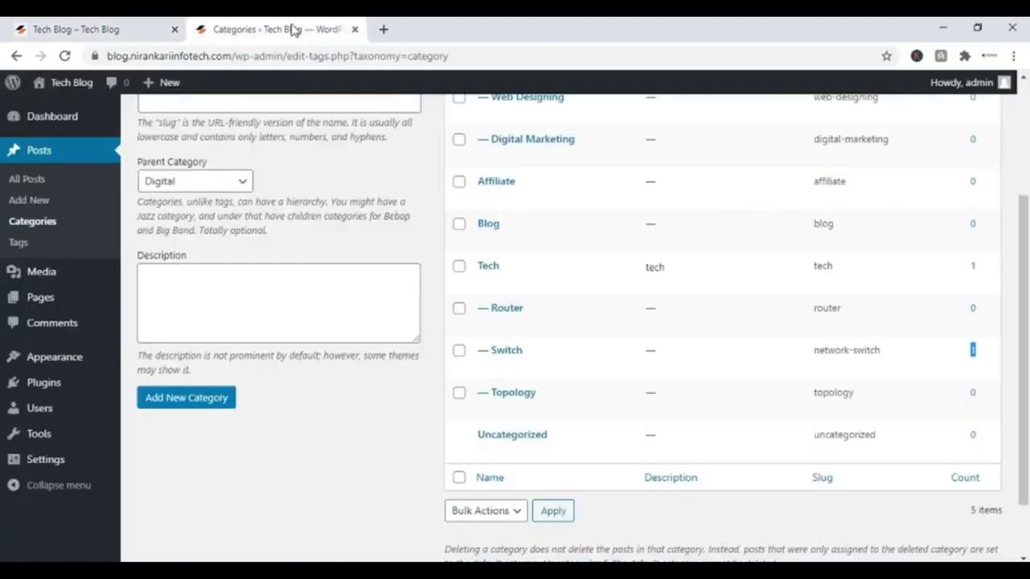
Review the category list in the WordPress admin once more and open the Dashboard home page.
click(288, 29)
scroll(800, 314, up, 3)
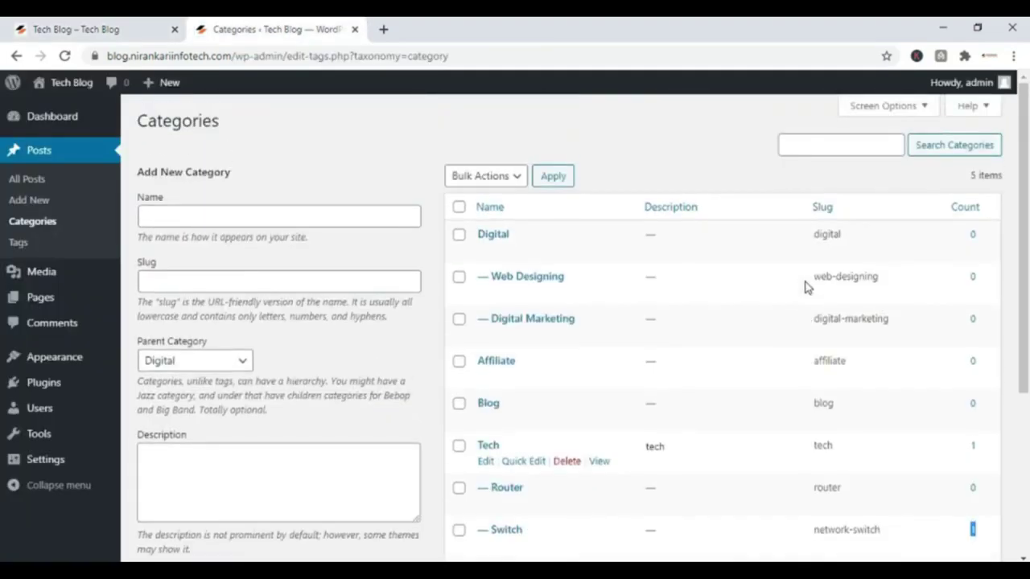
click(53, 121)
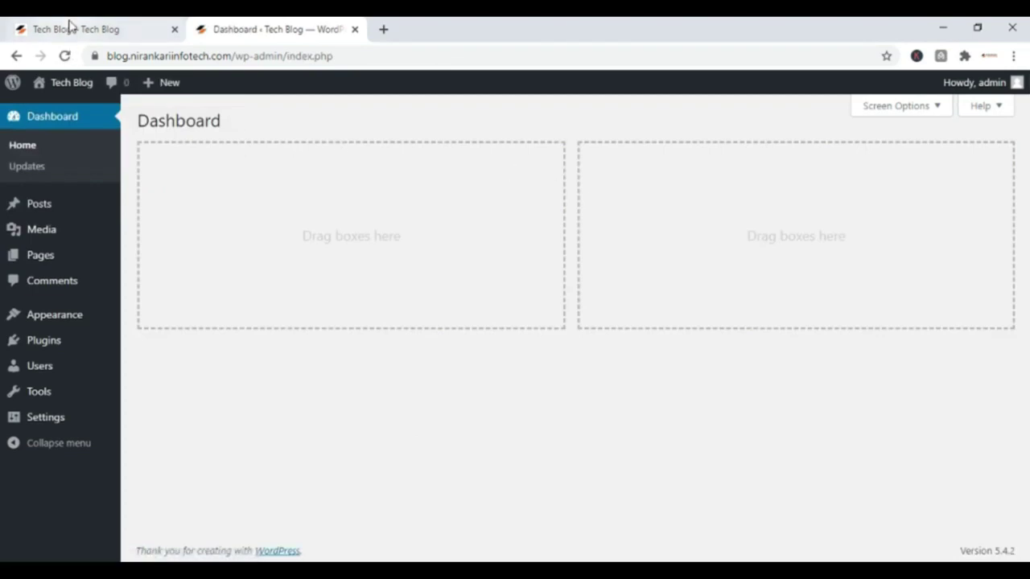
Examine the live blog's home page from the header menu down to the footer's Important Links.
click(107, 29)
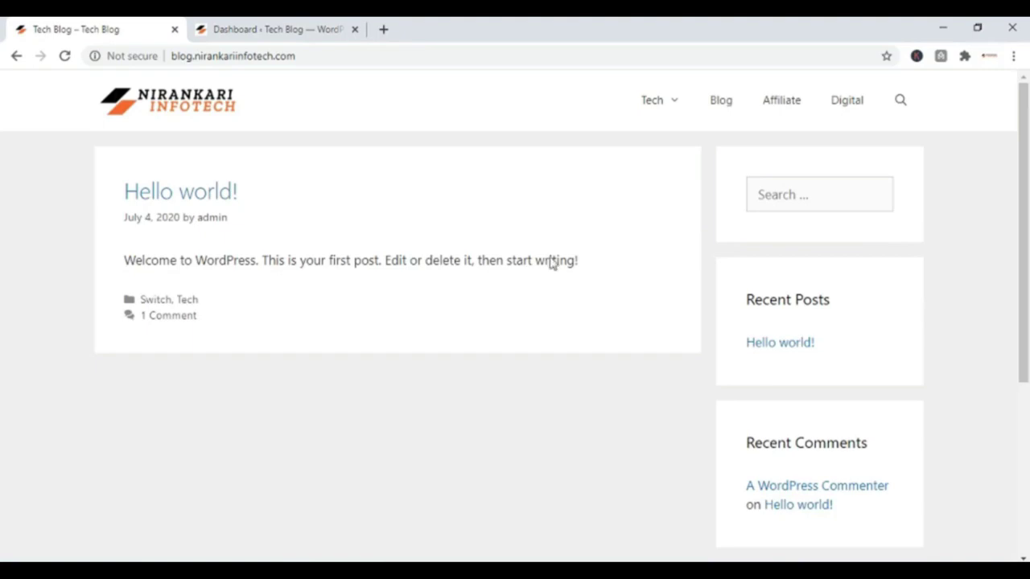
scroll(687, 314, down, 2)
scroll(865, 388, up, 2)
scroll(838, 515, down, 3)
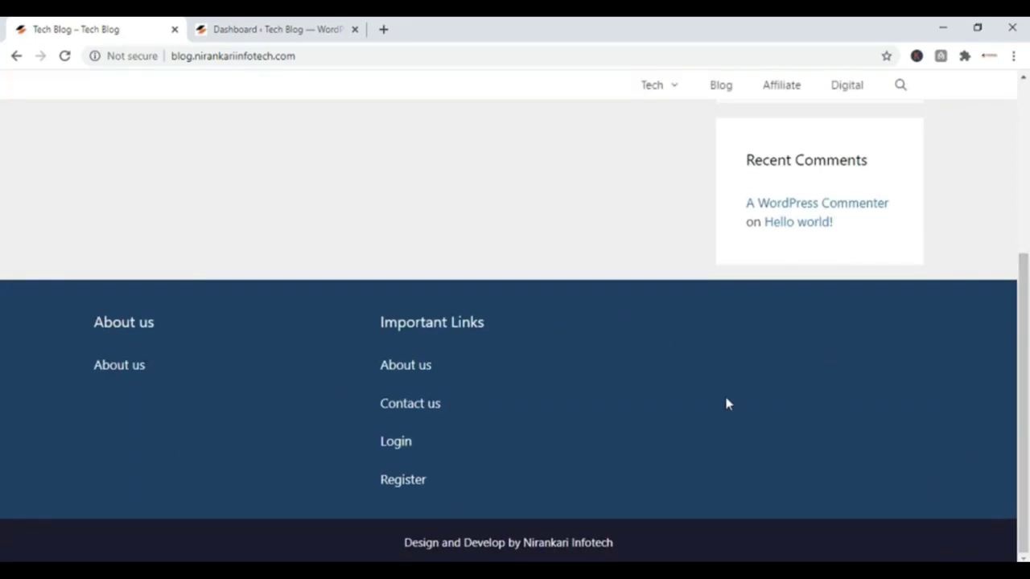
scroll(268, 393, up, 5)
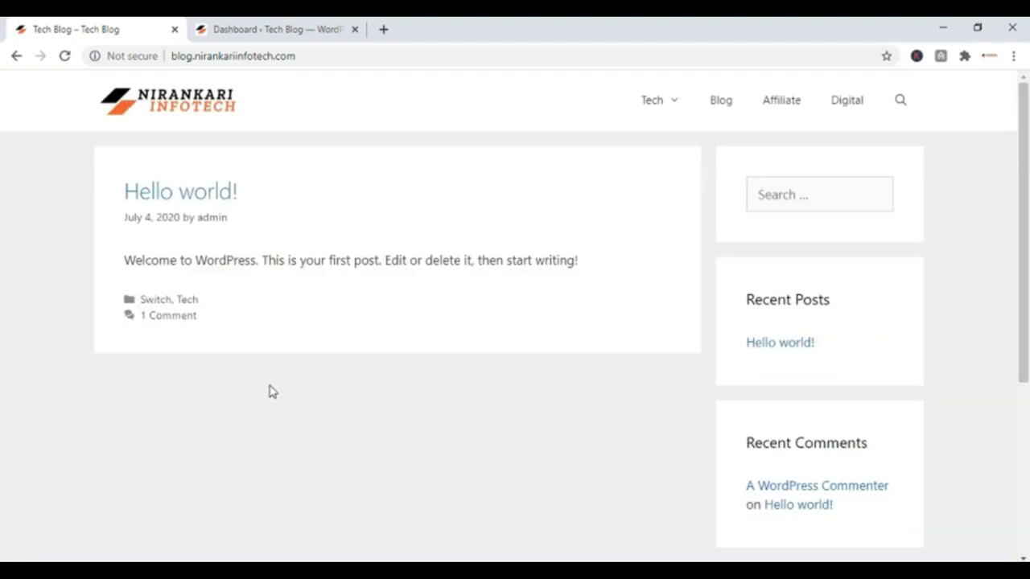